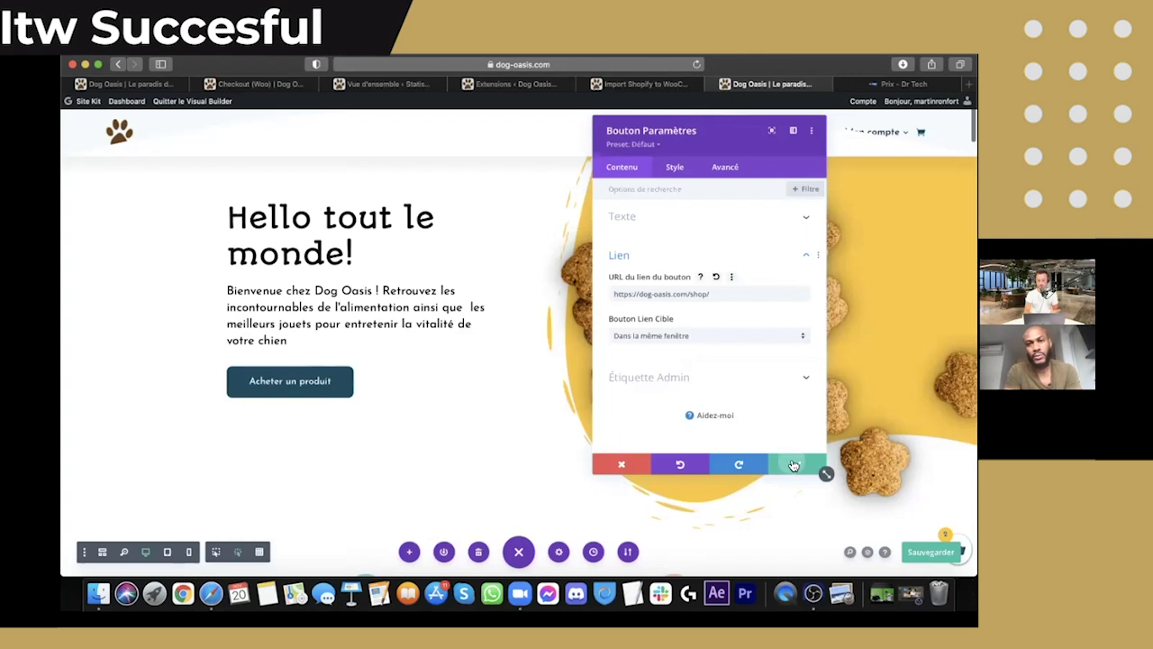
- Apply the link settings of the "Acheter un produit" button and save the page
click(794, 465)
scroll(628, 456, down, 6)
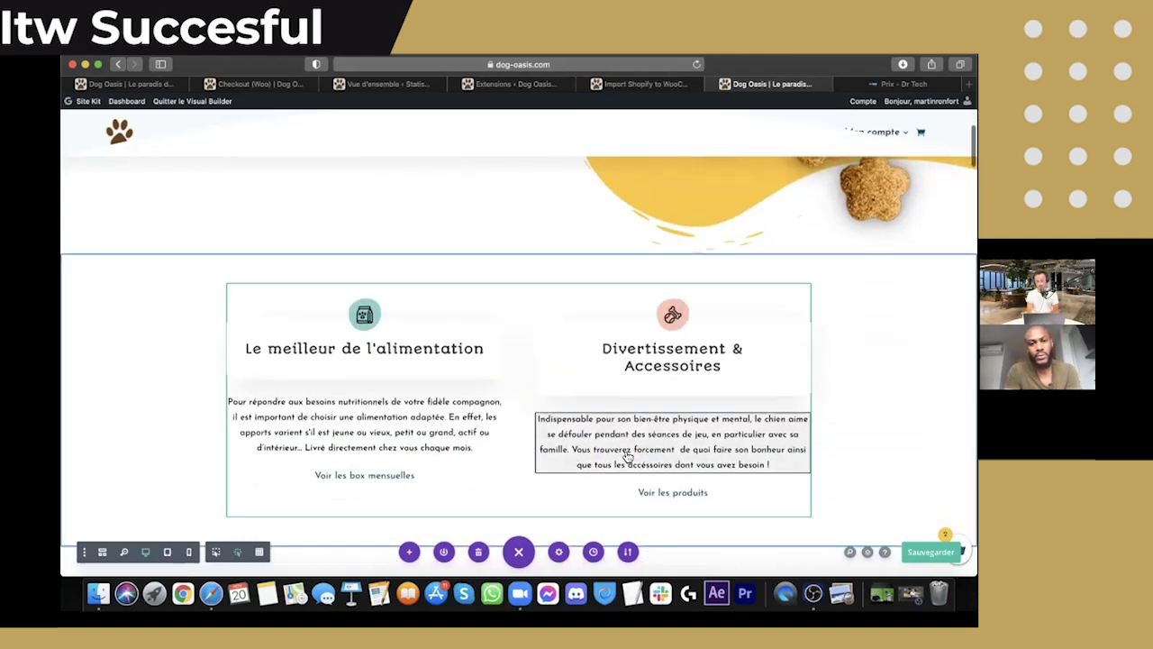
key(super+s)
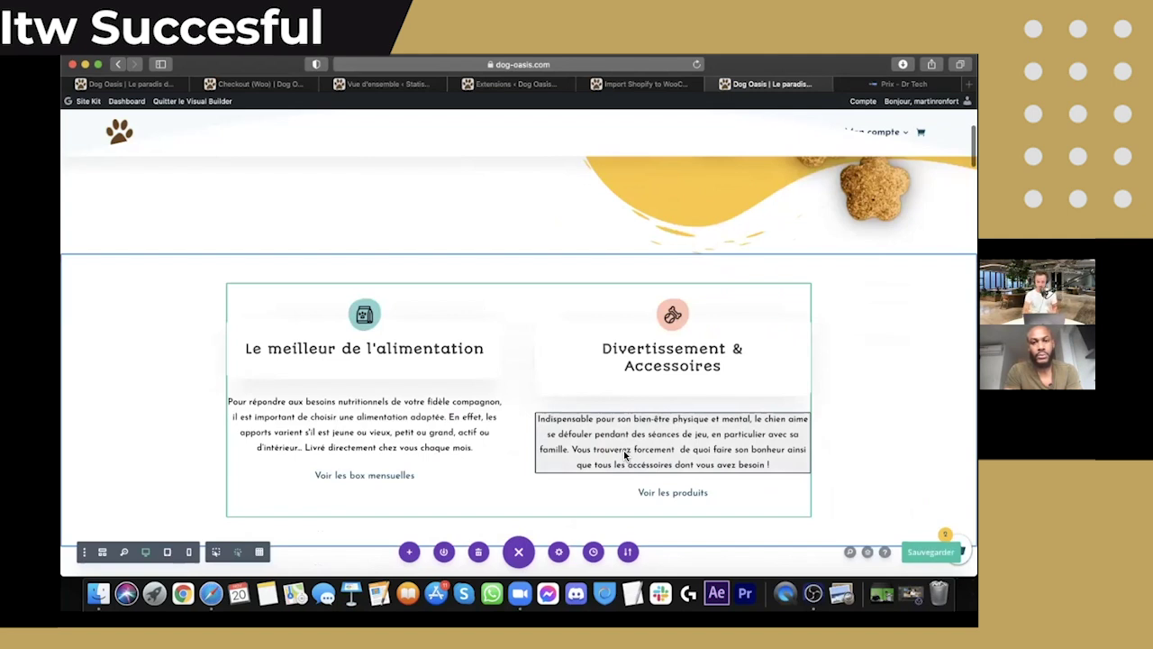
- Search the site's installed extensions for "hot" to locate the Hotjar plugin
click(510, 84)
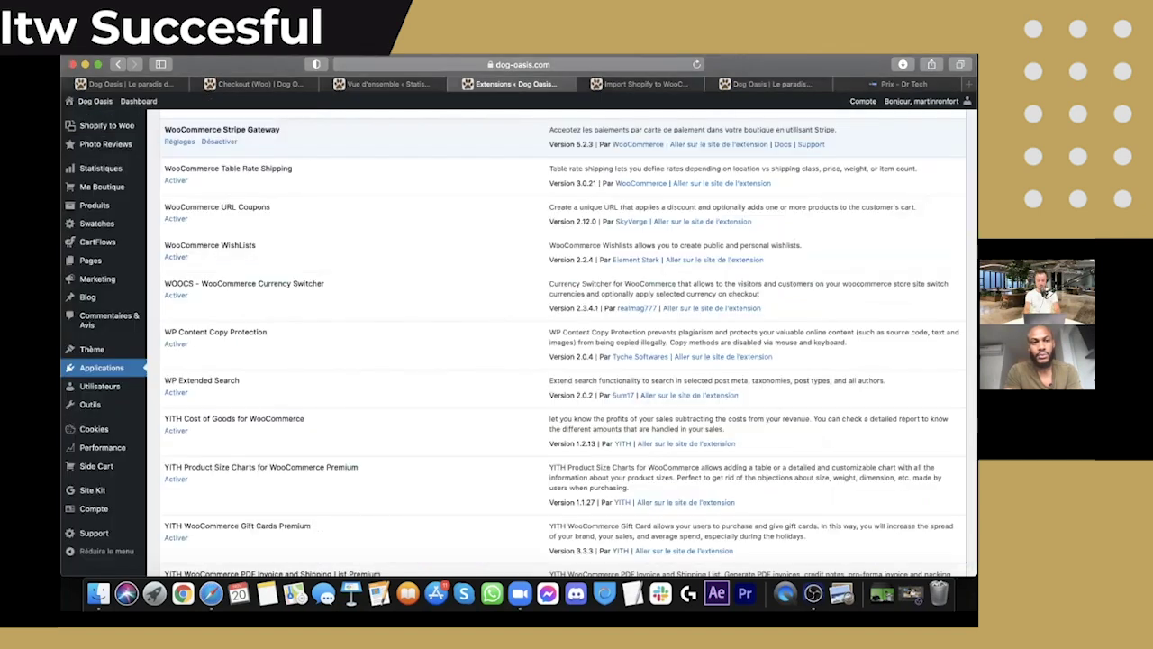
key(super+f)
text(hot)
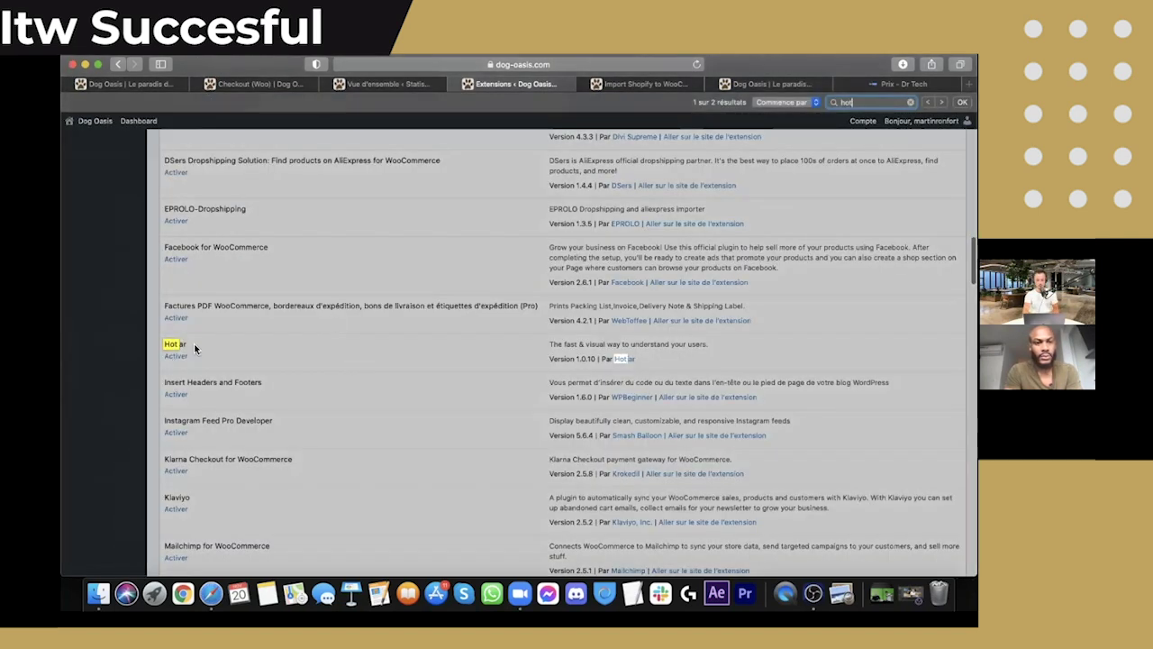
click(194, 345)
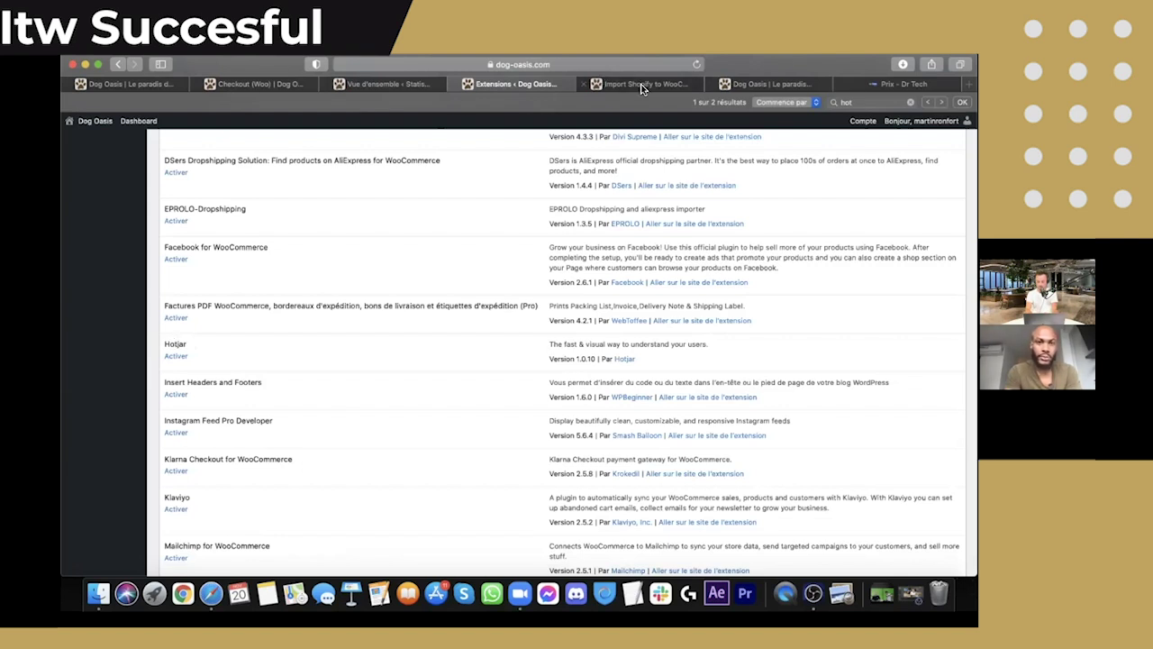
- On the home page being edited, examine the product view types in the popular-products shop module's settings and close them without changes
click(740, 84)
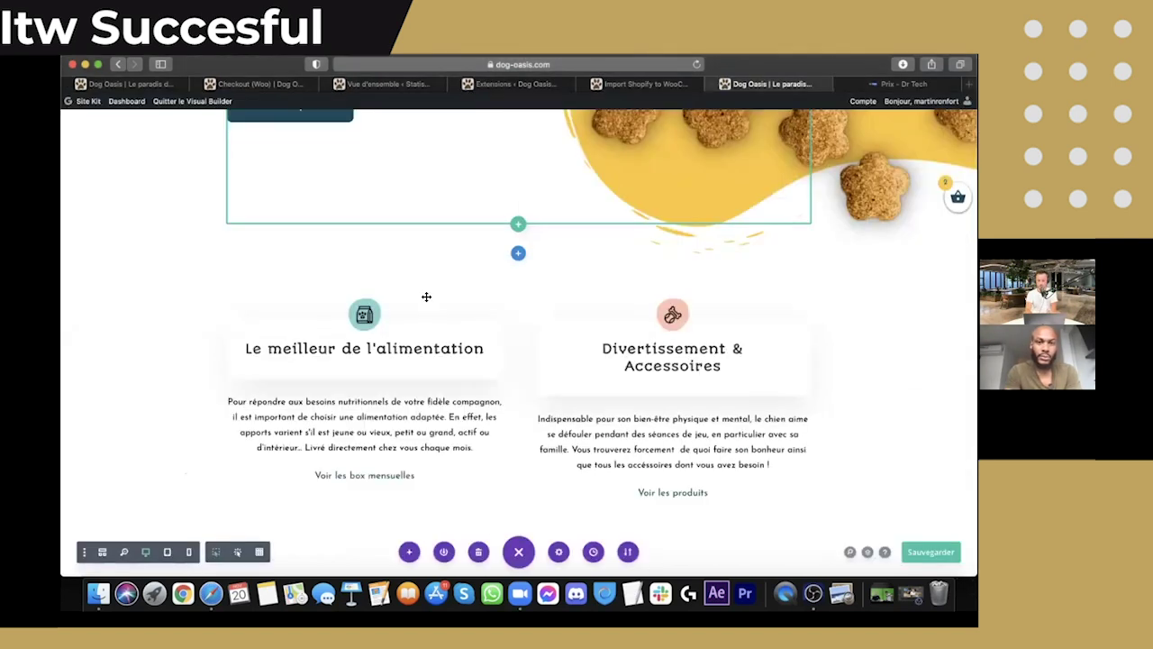
scroll(404, 299, up, 3)
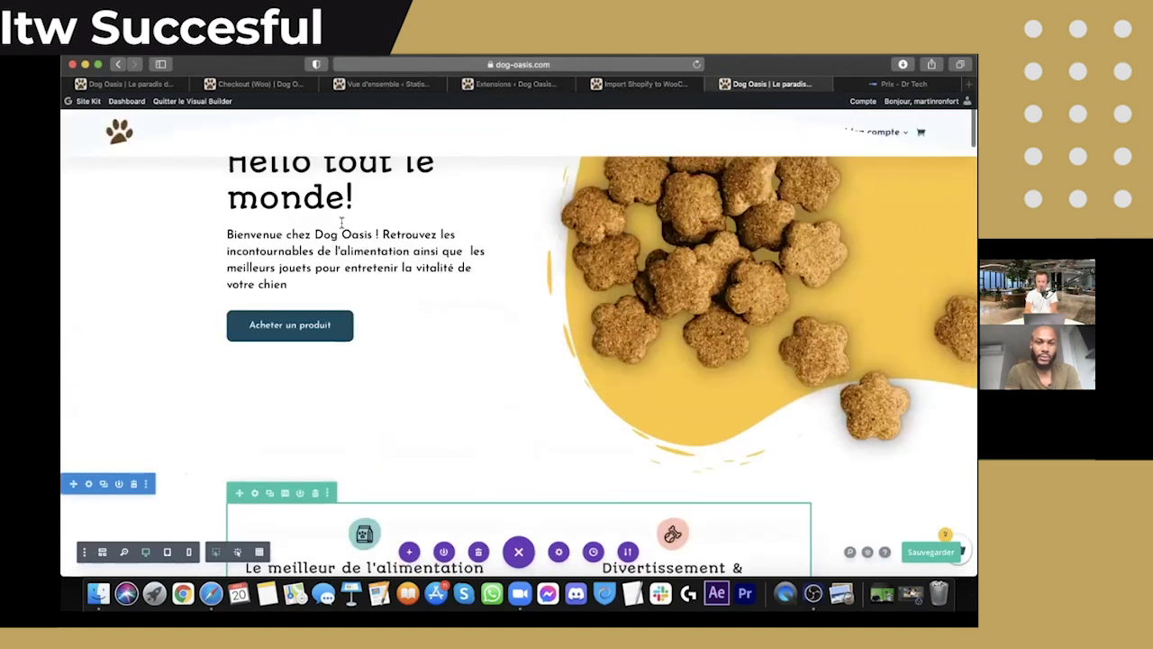
scroll(329, 228, up, 1)
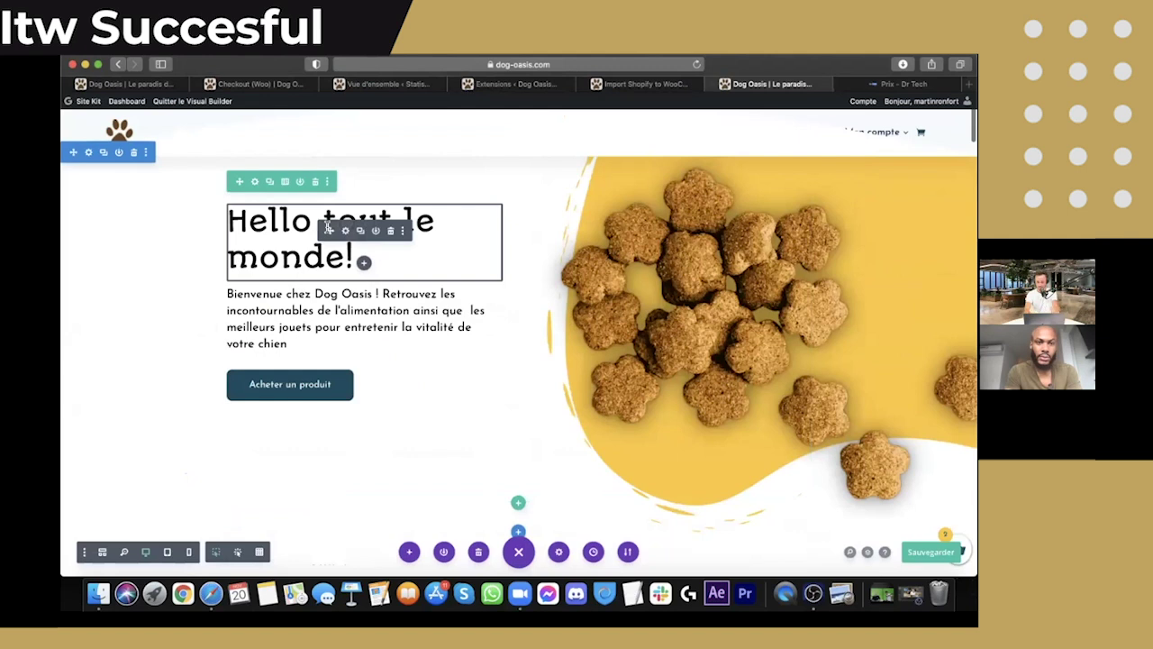
scroll(328, 228, down, 10)
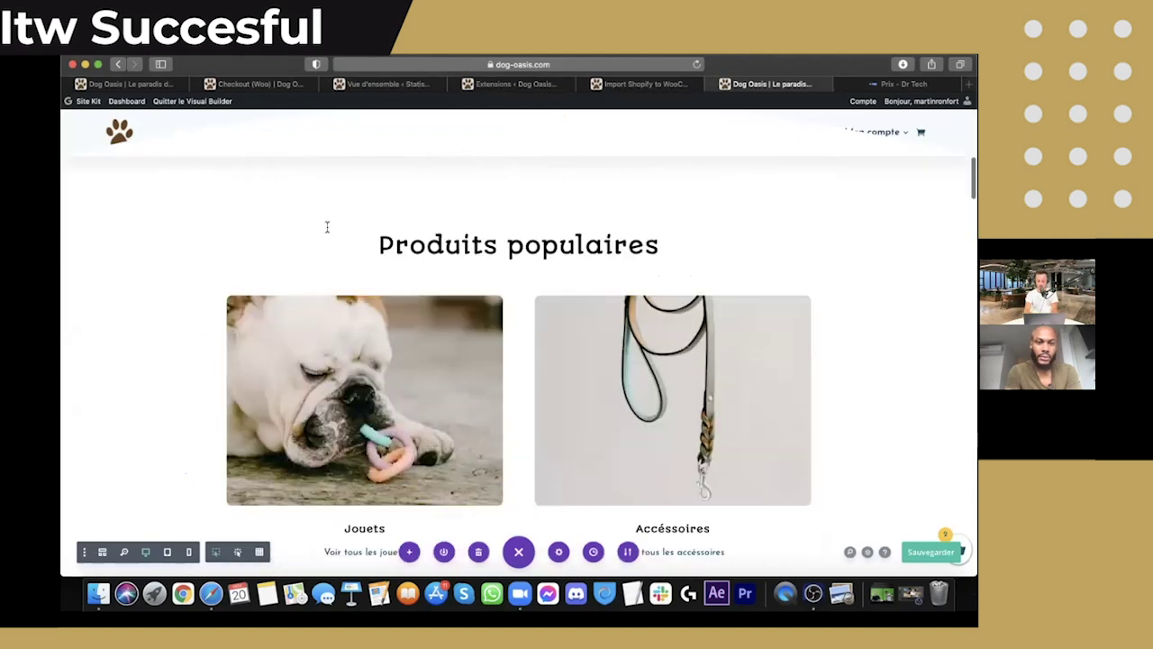
scroll(329, 228, down, 5)
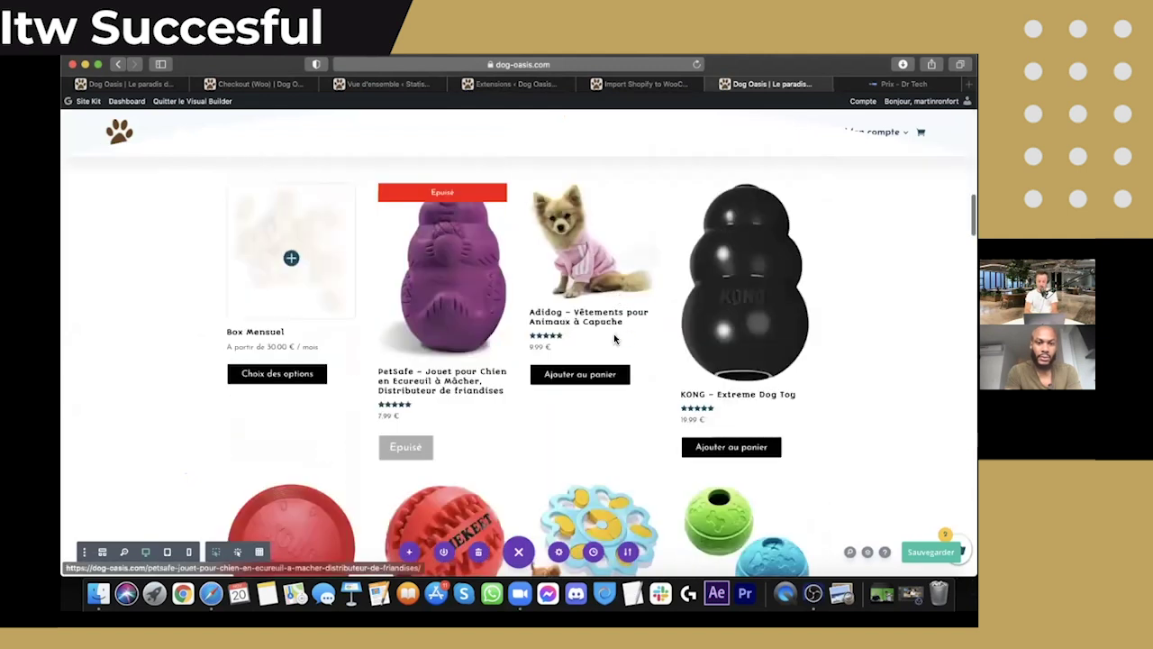
scroll(630, 352, up, 1)
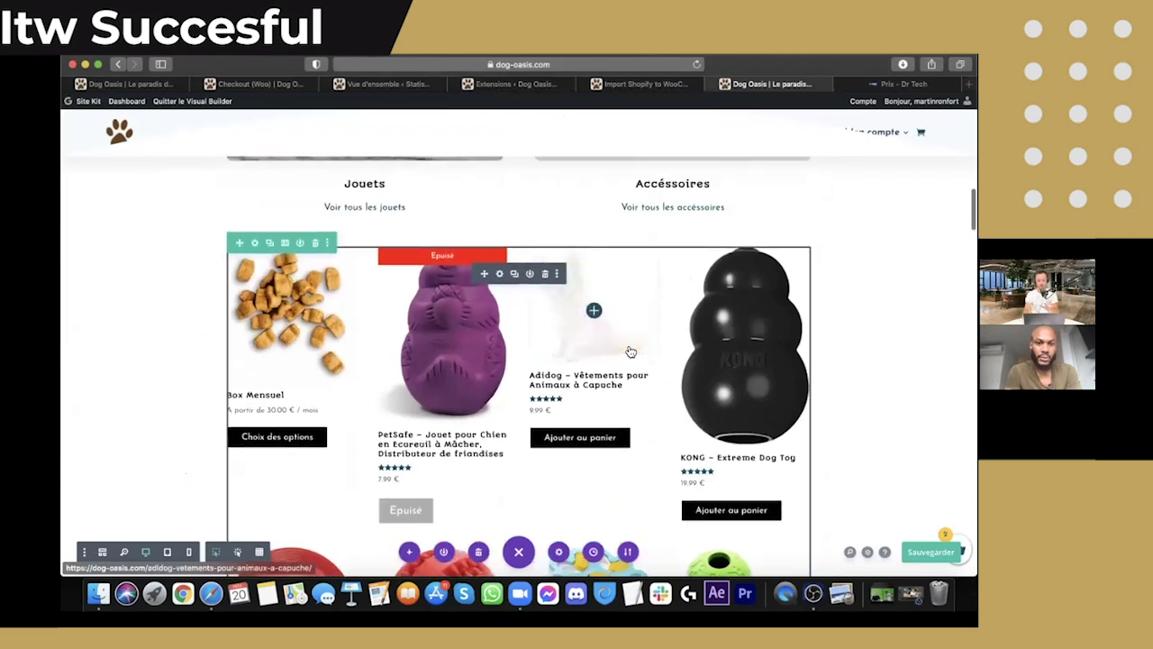
click(500, 274)
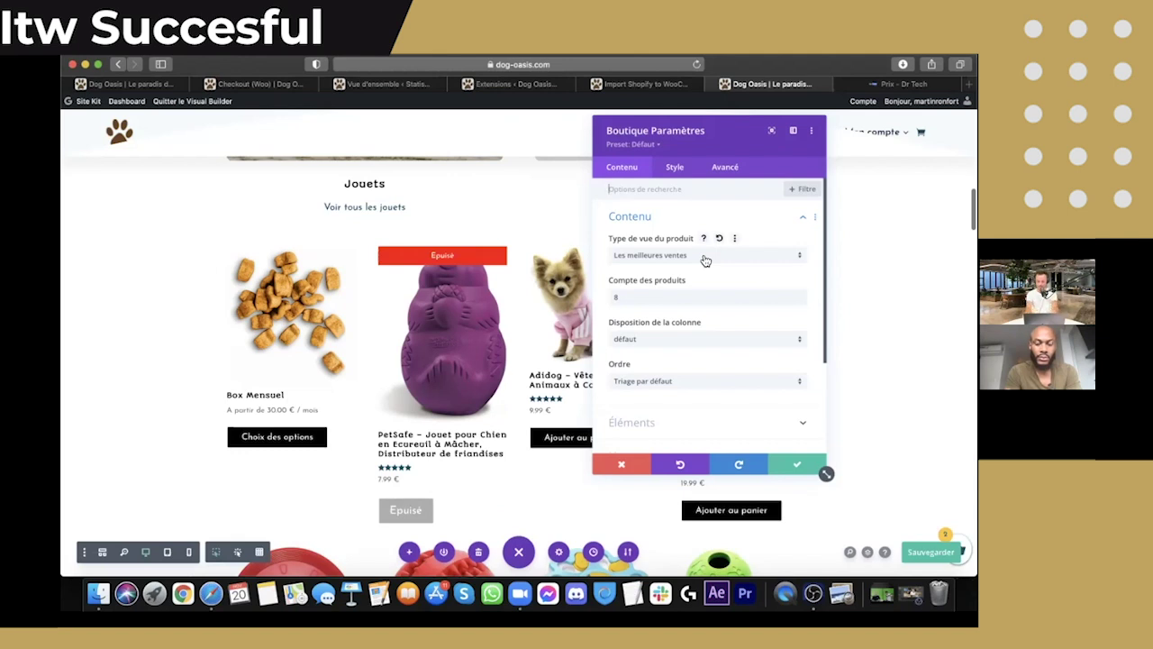
click(706, 257)
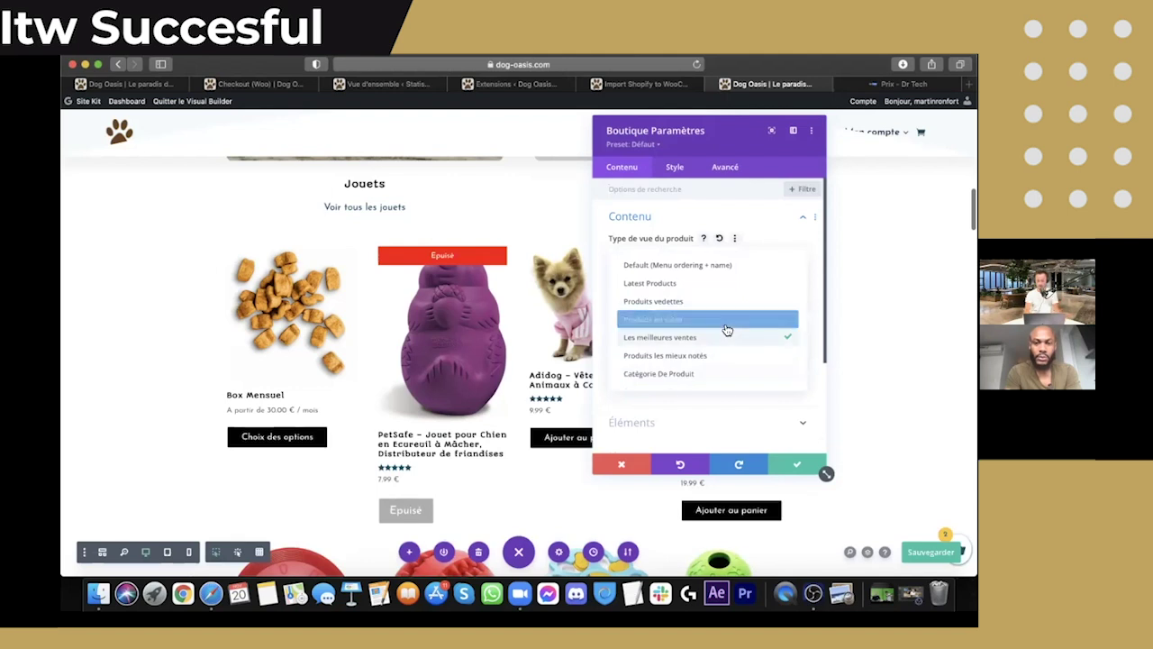
click(638, 465)
click(621, 464)
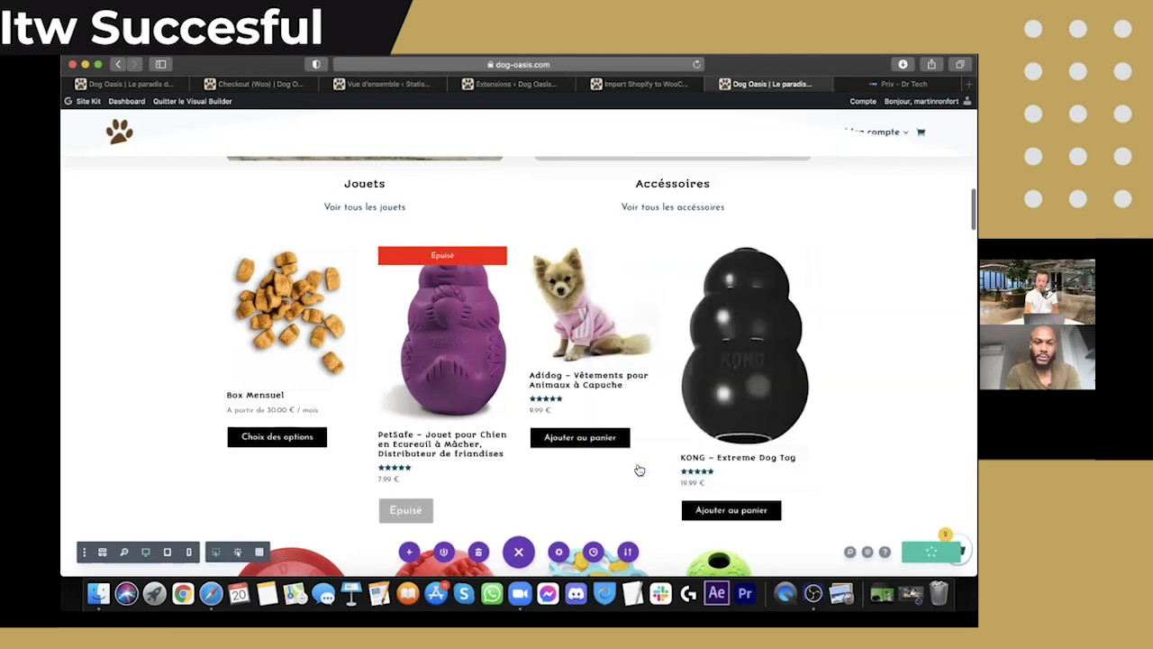
- Delete the blue newsletter section offering a -15% promo code below the product grid
scroll(637, 465, down, 5)
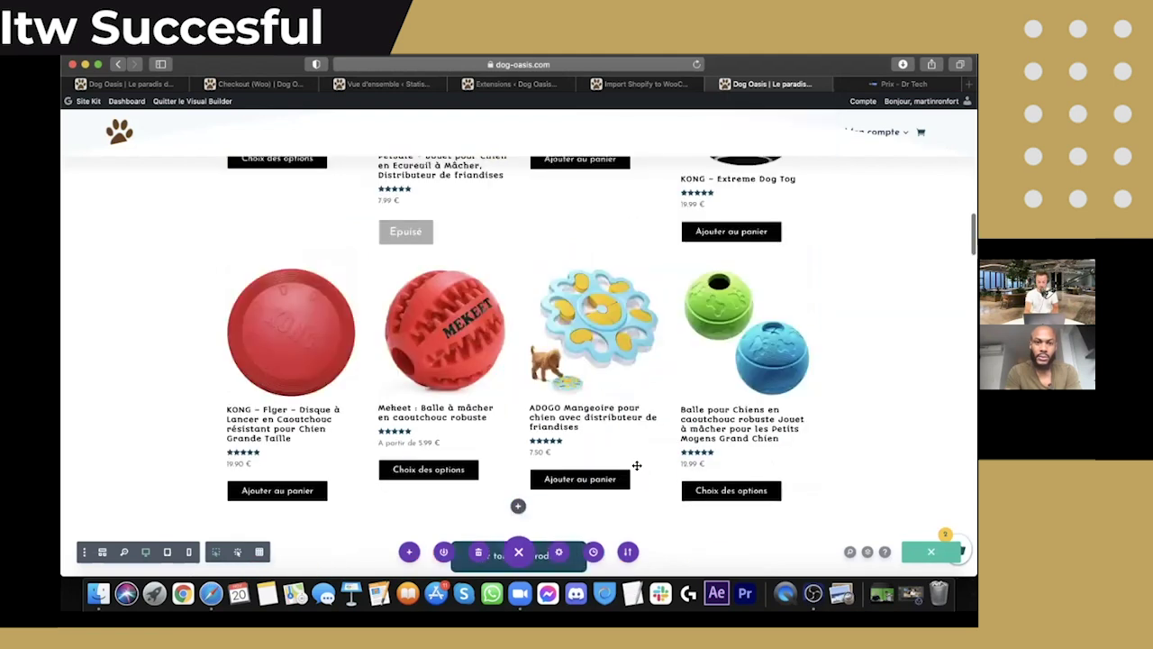
scroll(637, 465, down, 4)
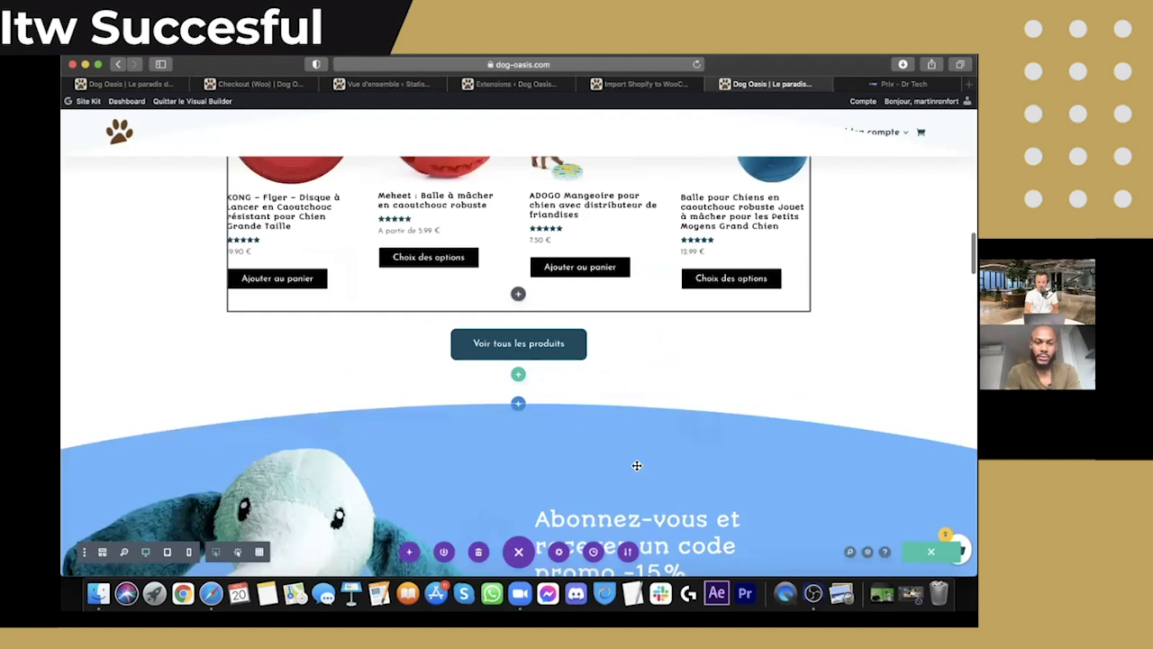
scroll(637, 465, down, 2)
scroll(724, 407, down, 3)
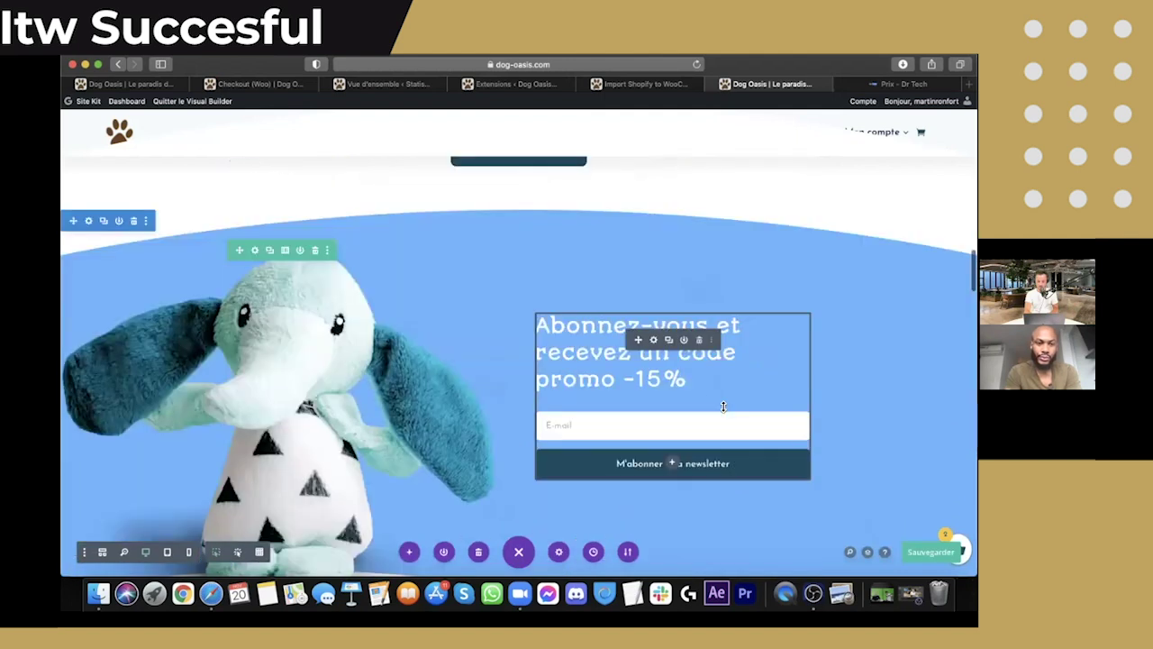
click(134, 222)
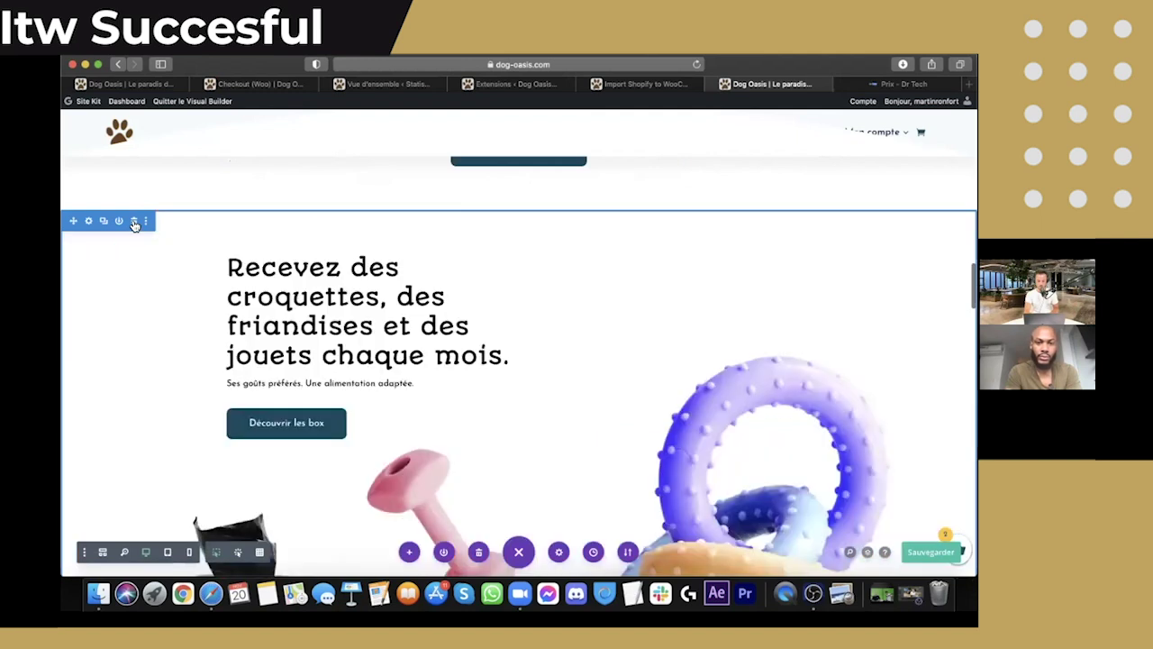
- Insert a normal section with a row of two equal columns between the "Voir tous les produits" button and the monthly box section
scroll(133, 221, up, 2)
scroll(133, 221, up, 1)
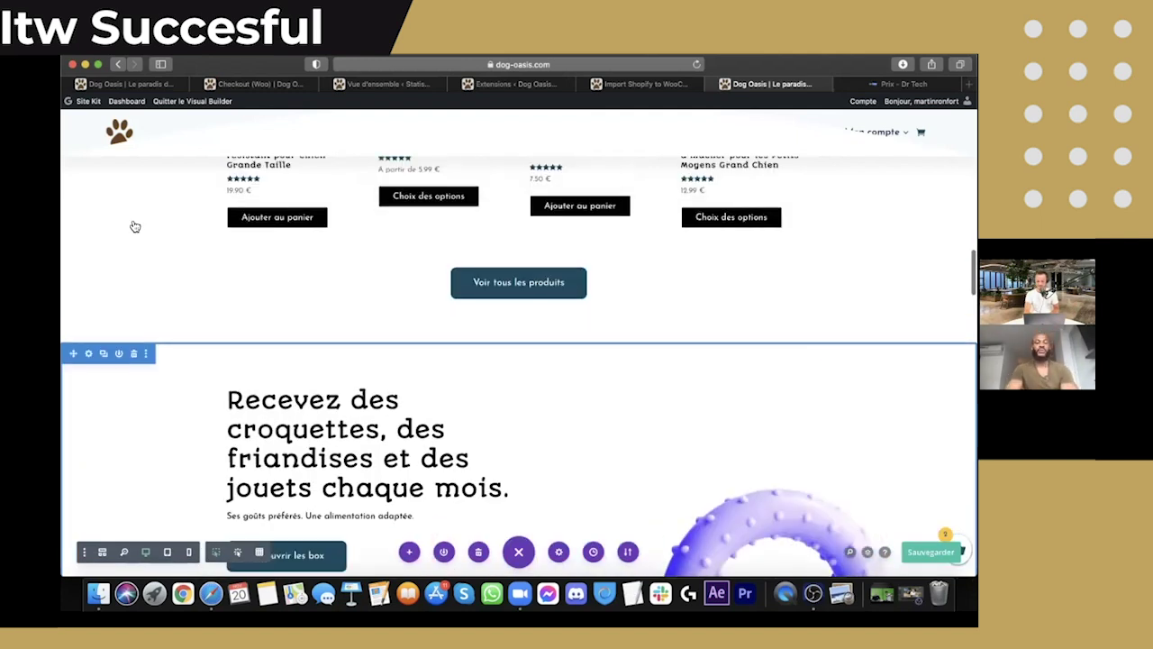
scroll(133, 222, up, 1)
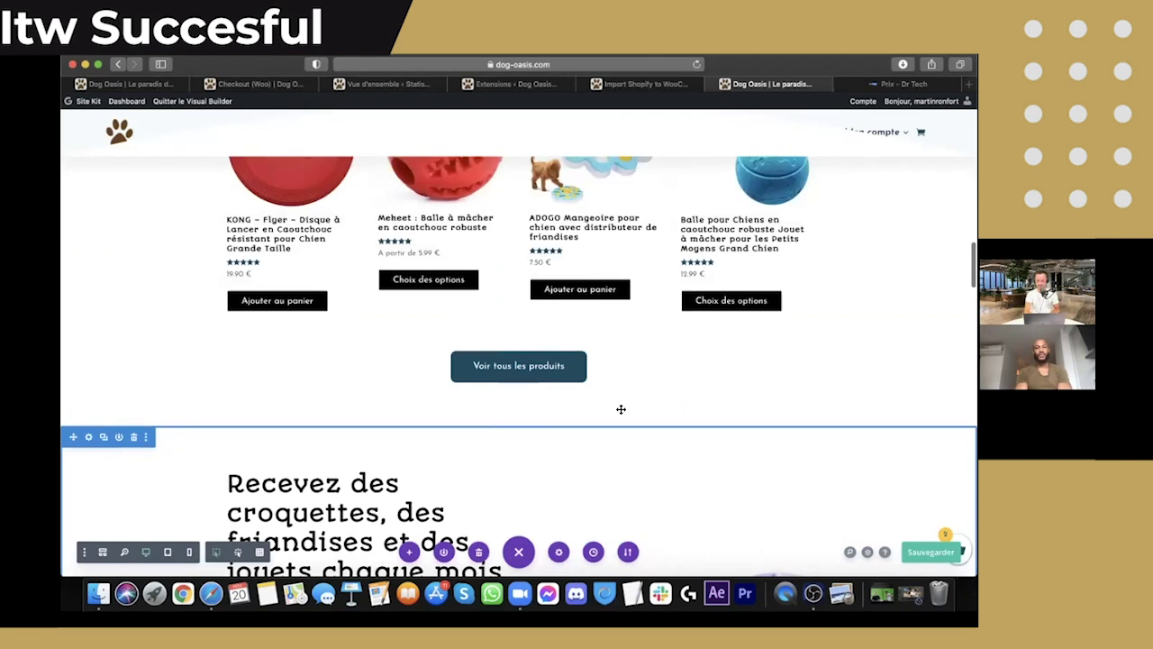
mouse_move(518, 427)
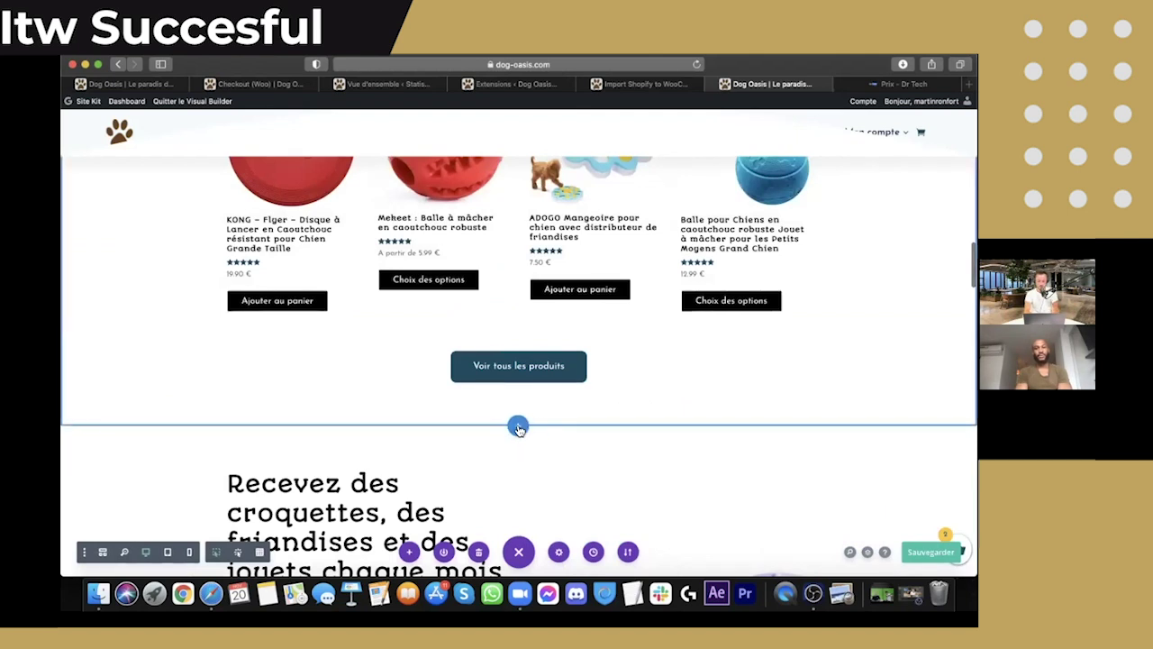
click(518, 427)
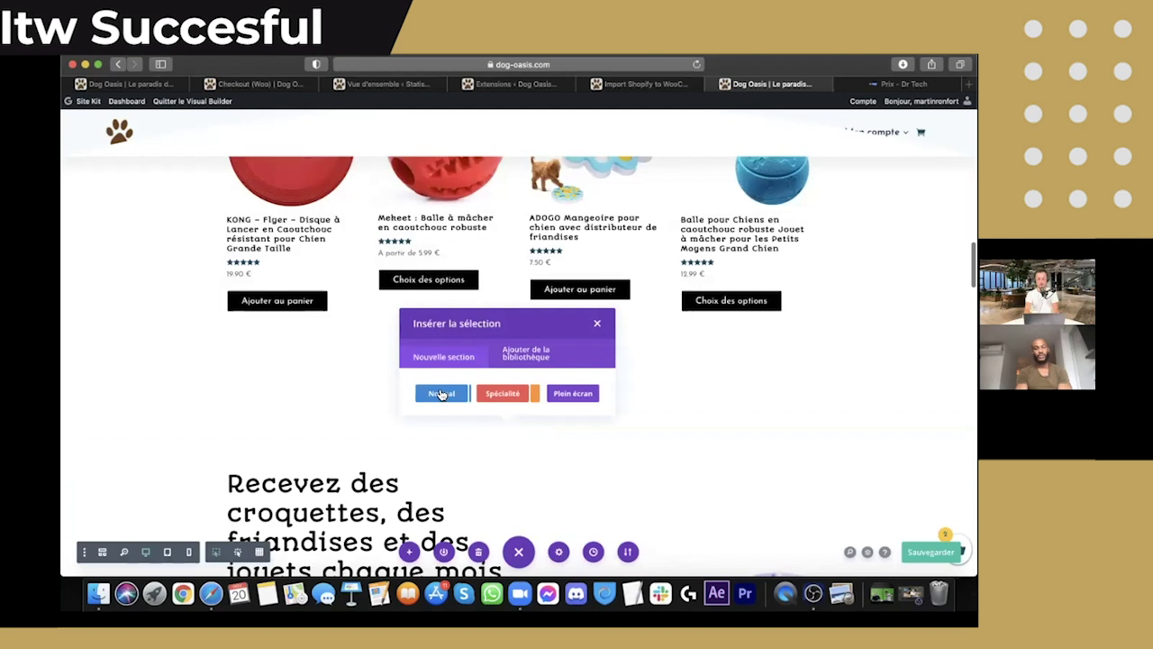
click(441, 394)
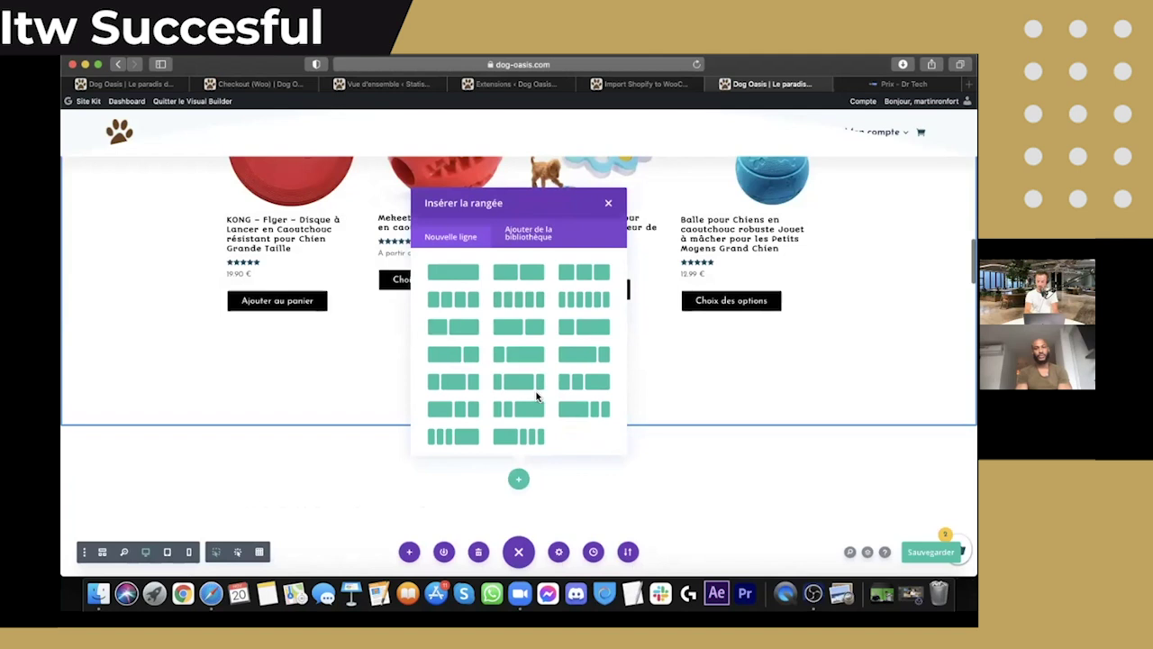
click(531, 275)
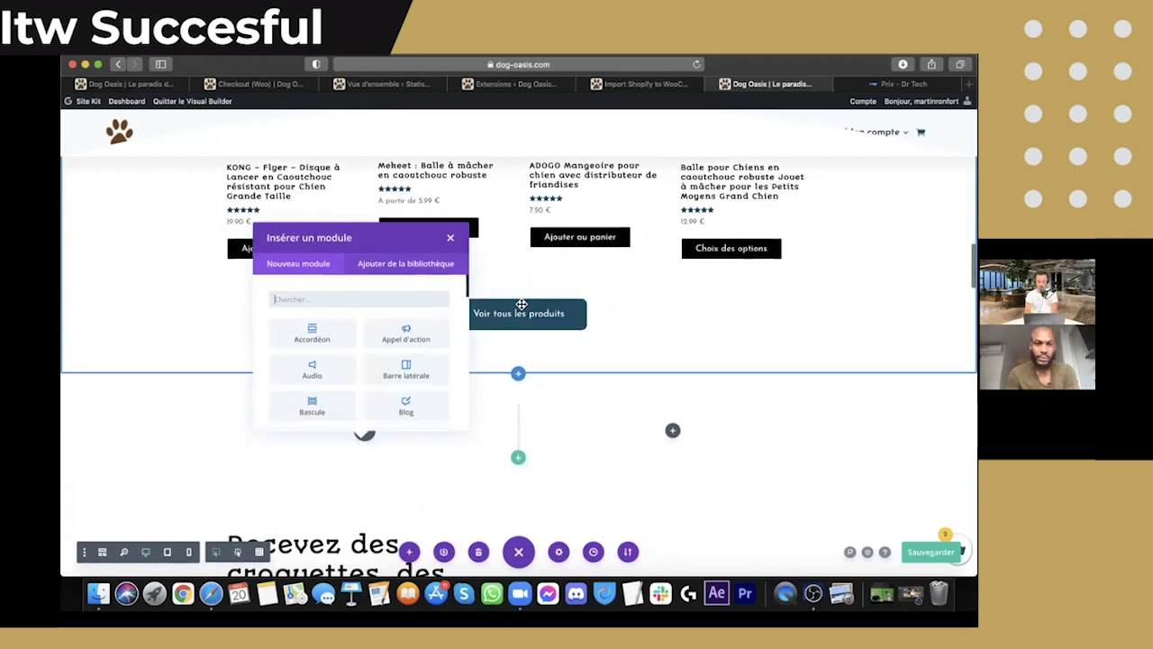
- Look through the modules available for the new row's first column and save the page
scroll(353, 386, down, 2)
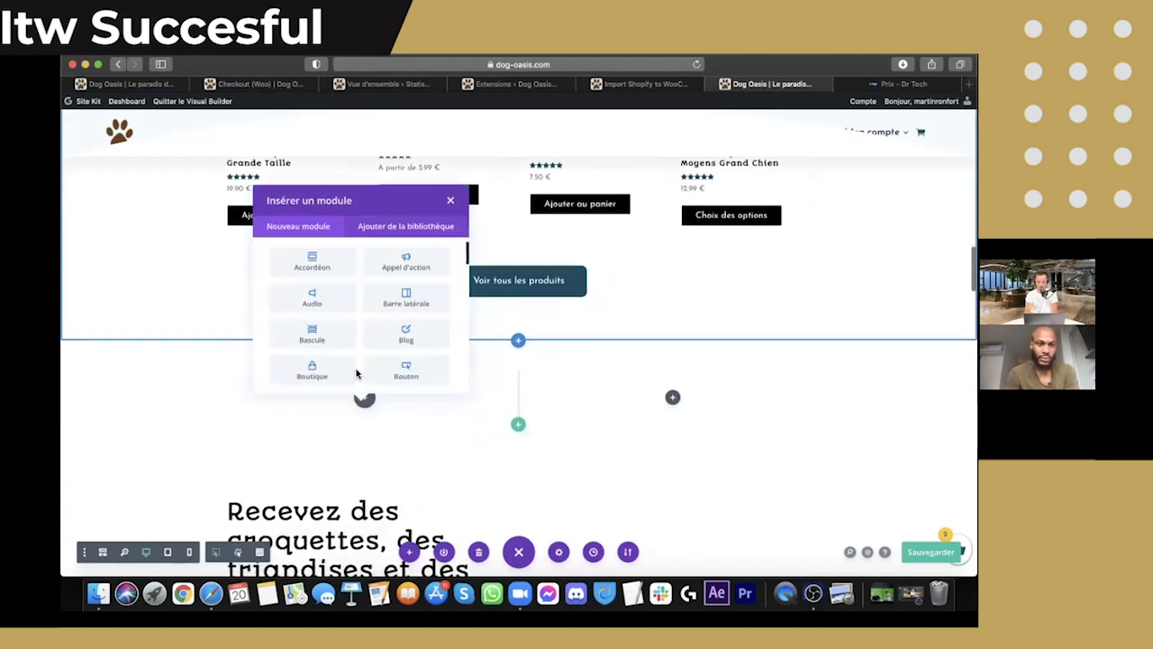
scroll(357, 368, down, 5)
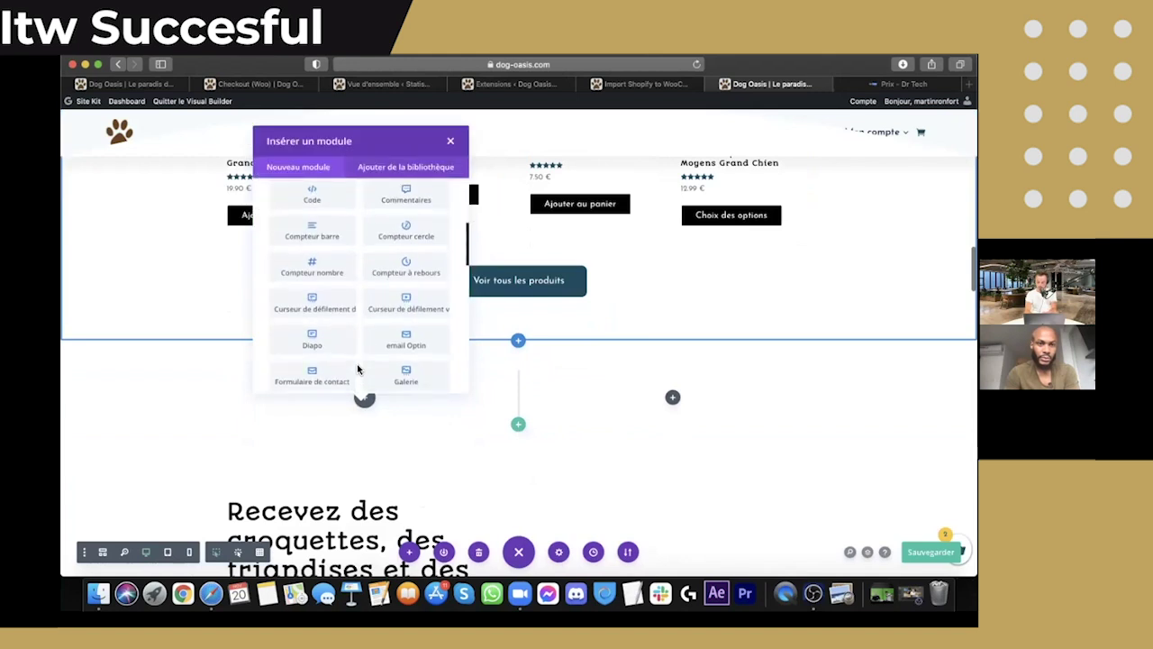
scroll(359, 336, down, 2)
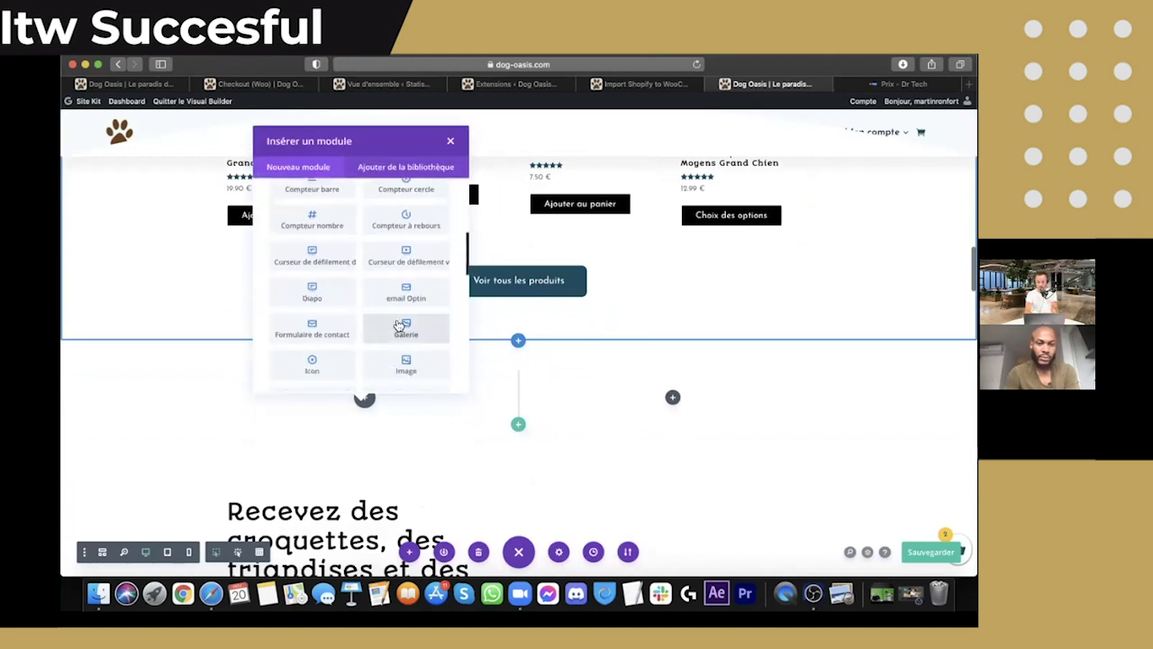
scroll(330, 349, down, 3)
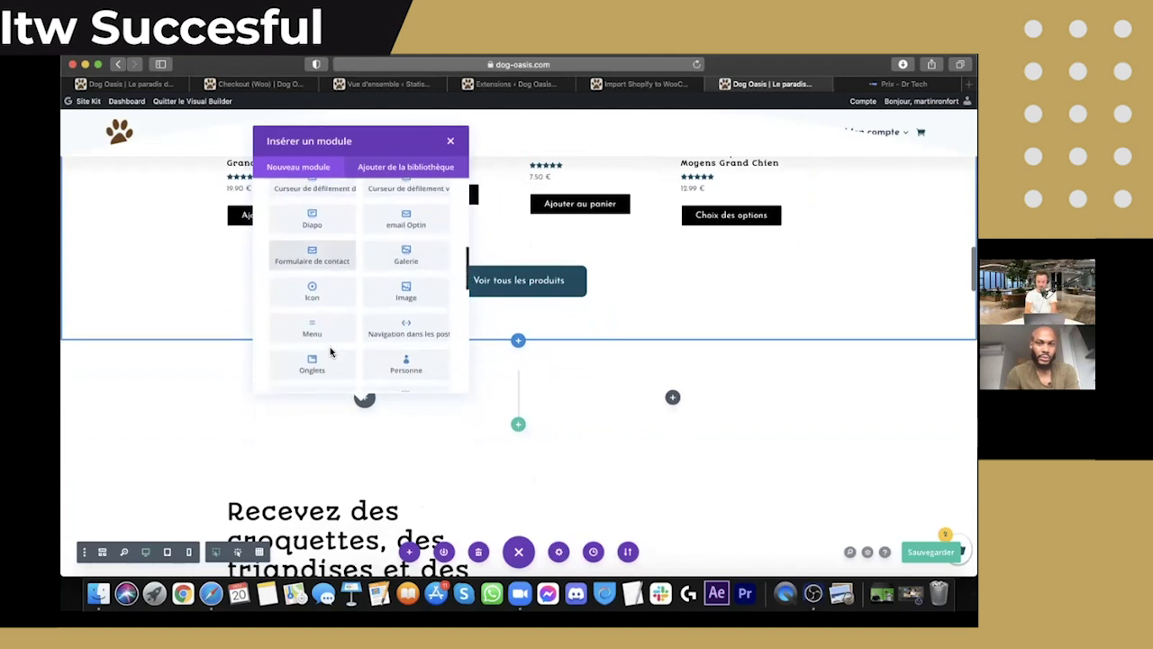
scroll(329, 351, down, 7)
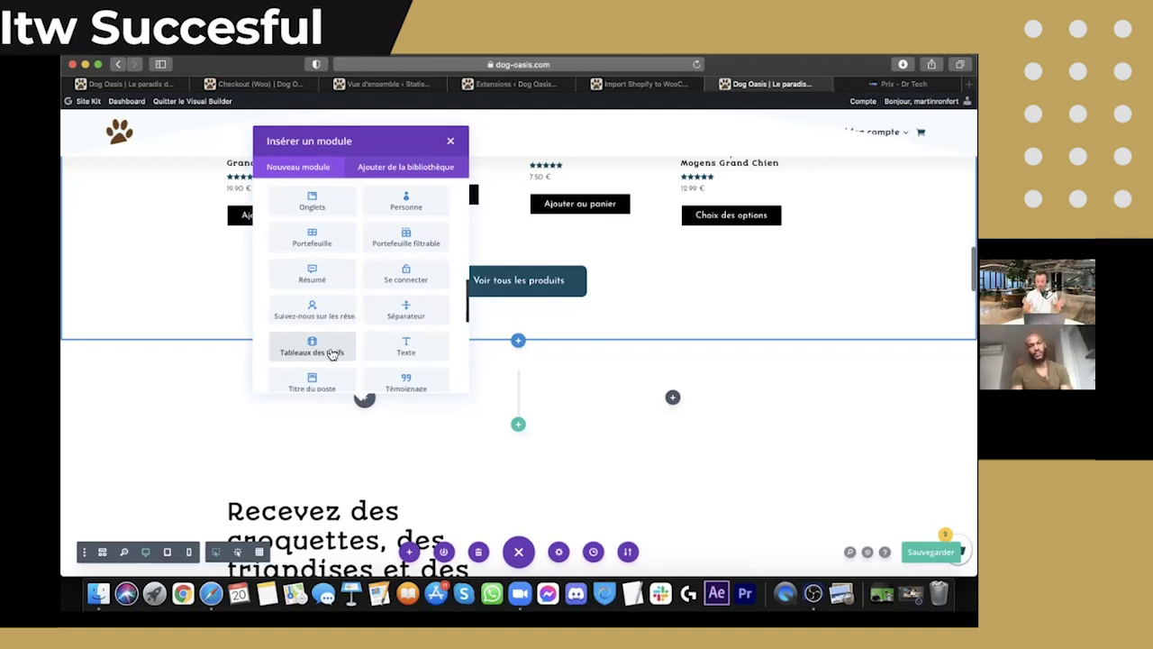
key(super+s)
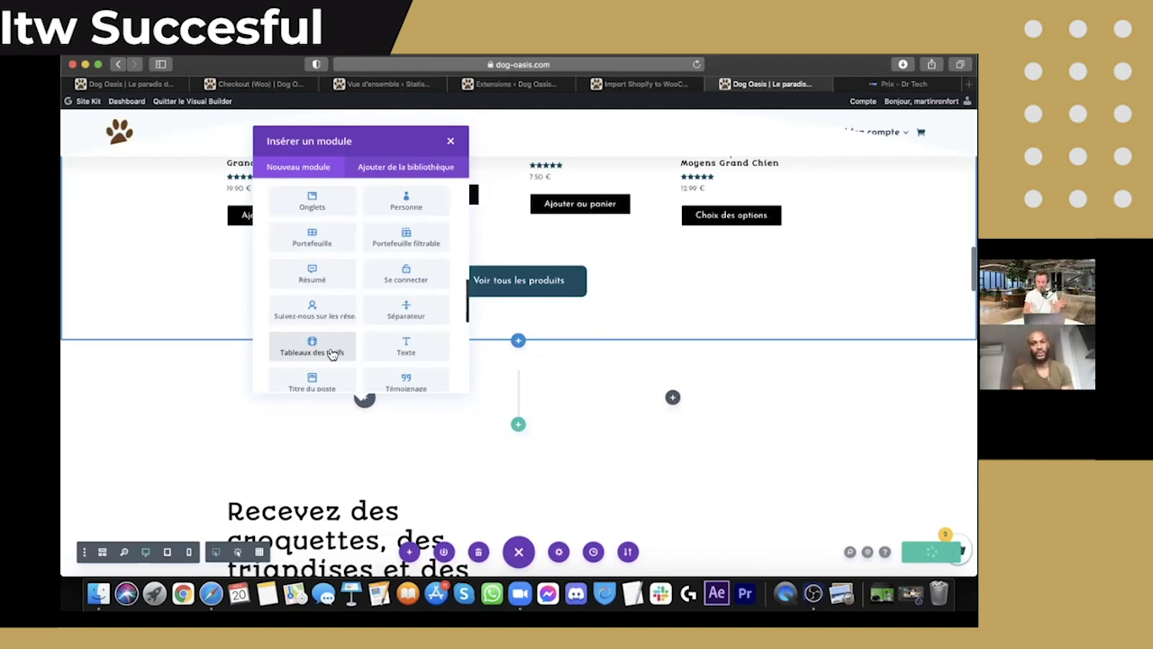
- Examine the remaining modules, including the Woo ones, and close the module list without inserting any
scroll(331, 354, down, 4)
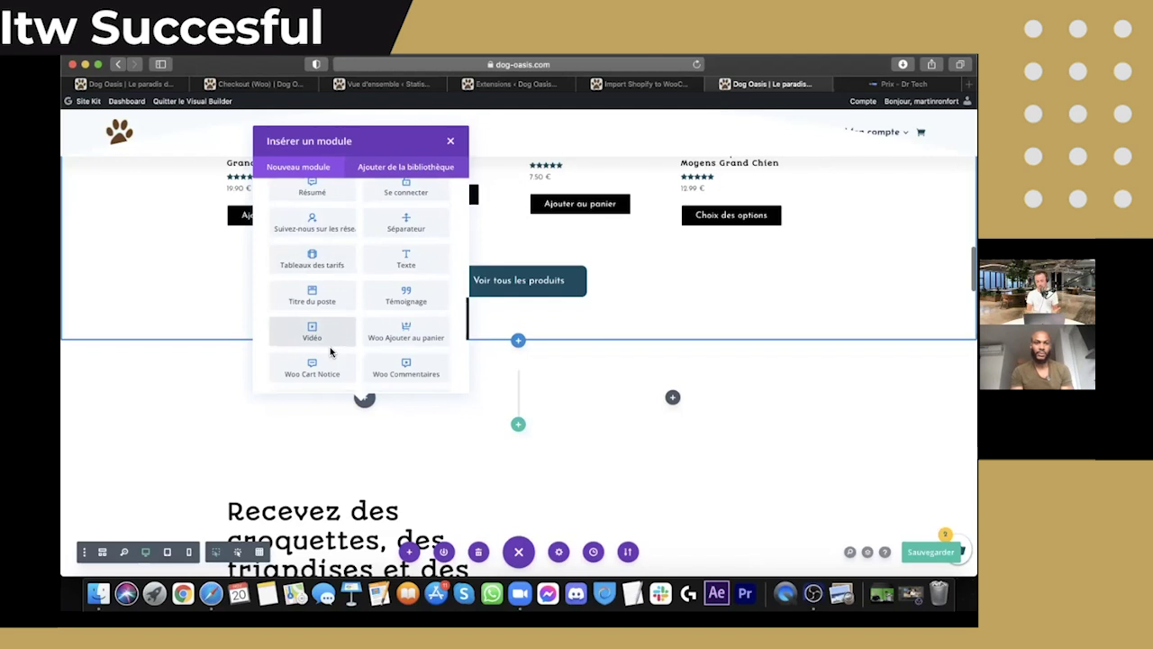
scroll(332, 353, up, 10)
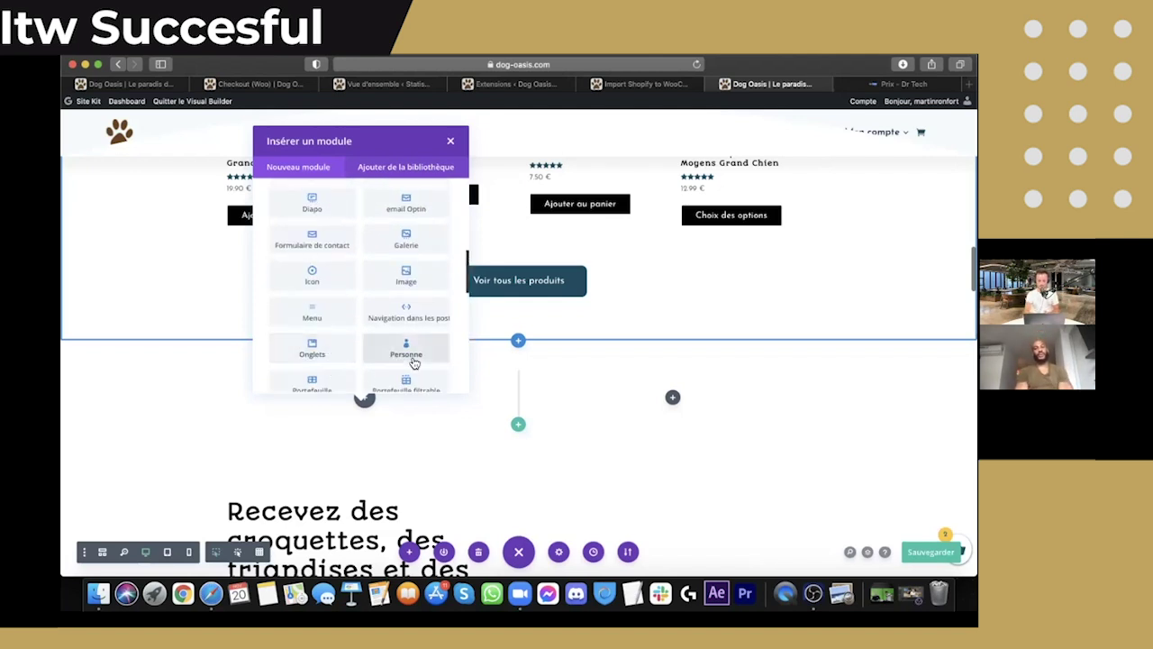
scroll(432, 294, up, 4)
scroll(432, 294, up, 10)
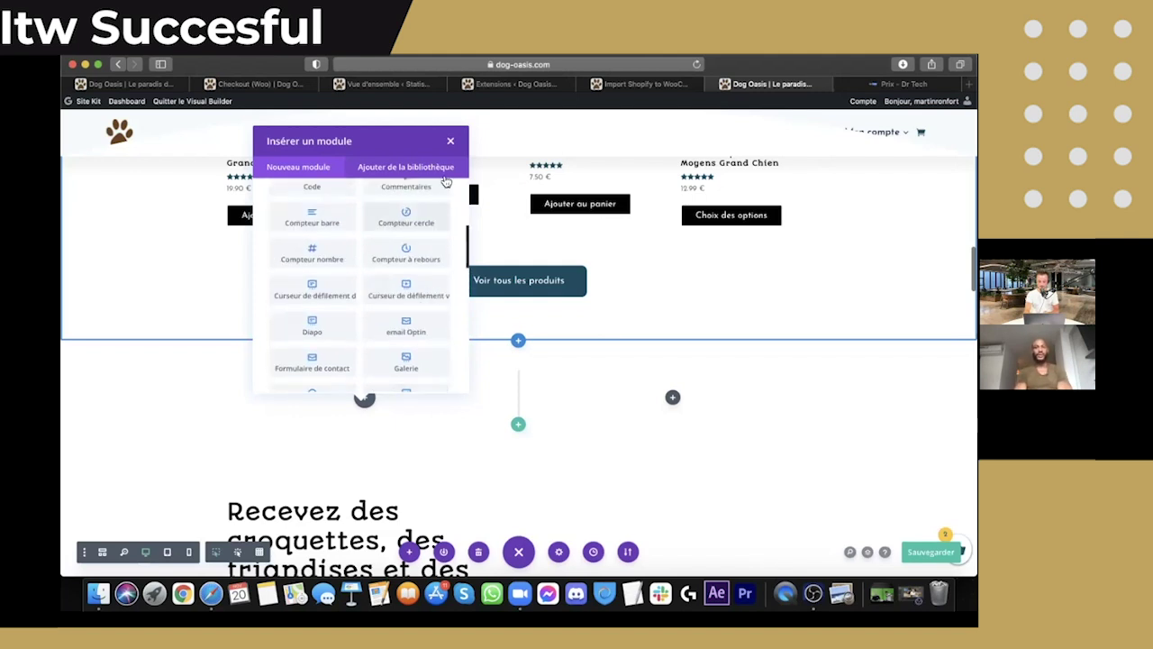
scroll(371, 269, up, 2)
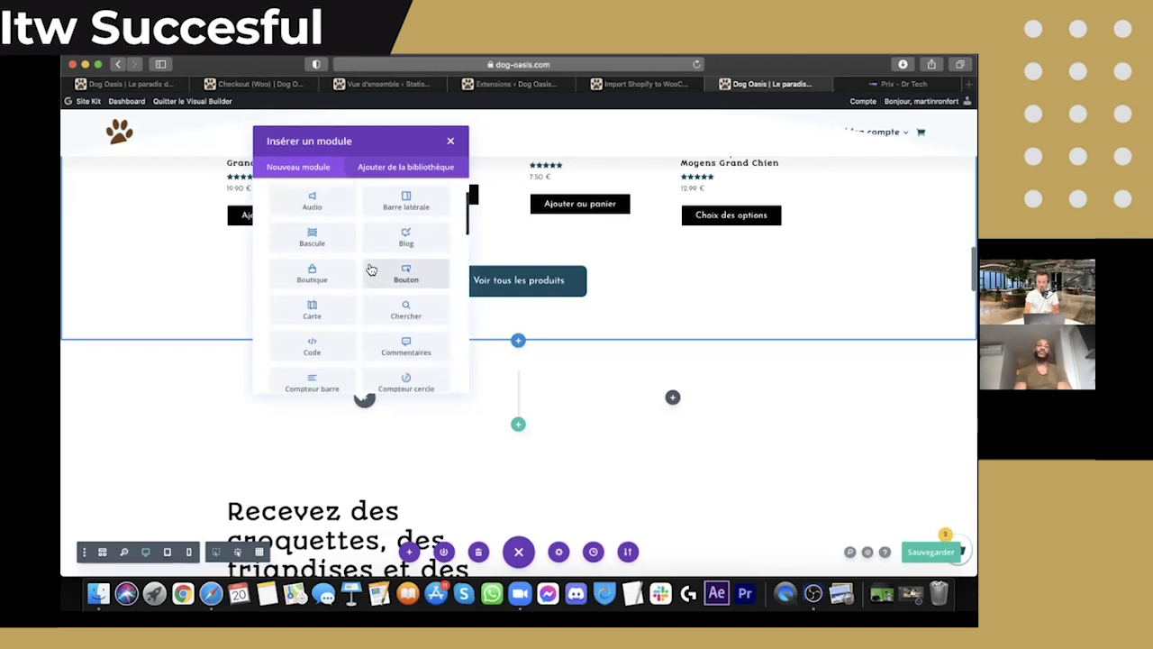
click(451, 142)
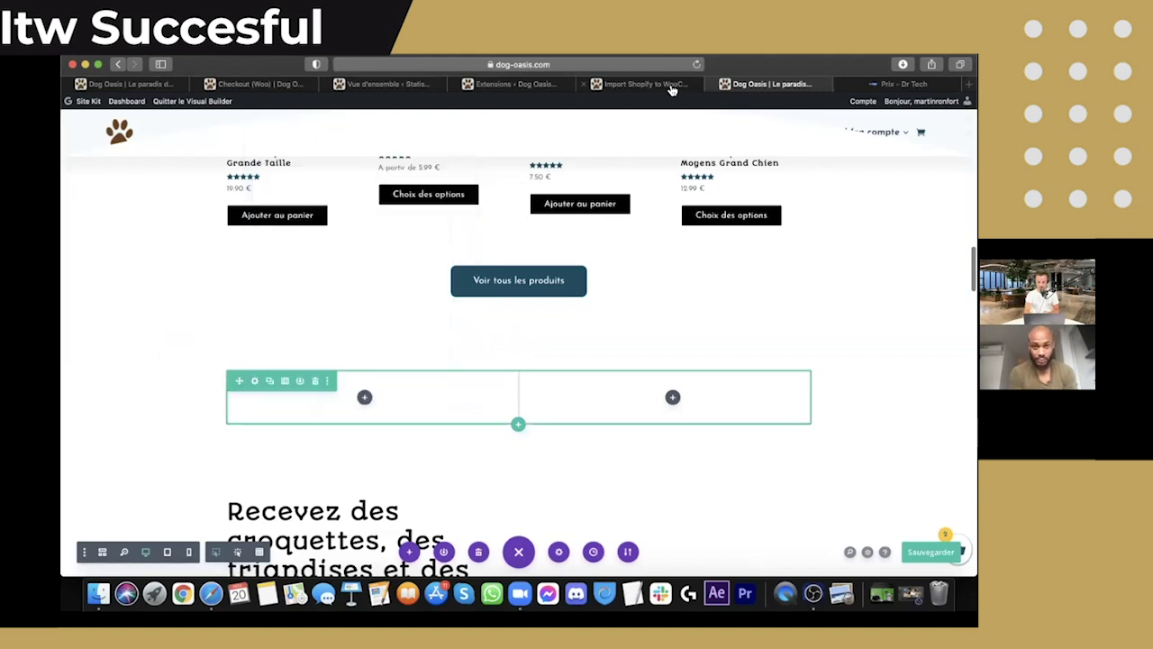
- Search the installed extensions page for "shop" to locate the S2W - Import Shopify to WooCommerce Premium plugin
click(602, 170)
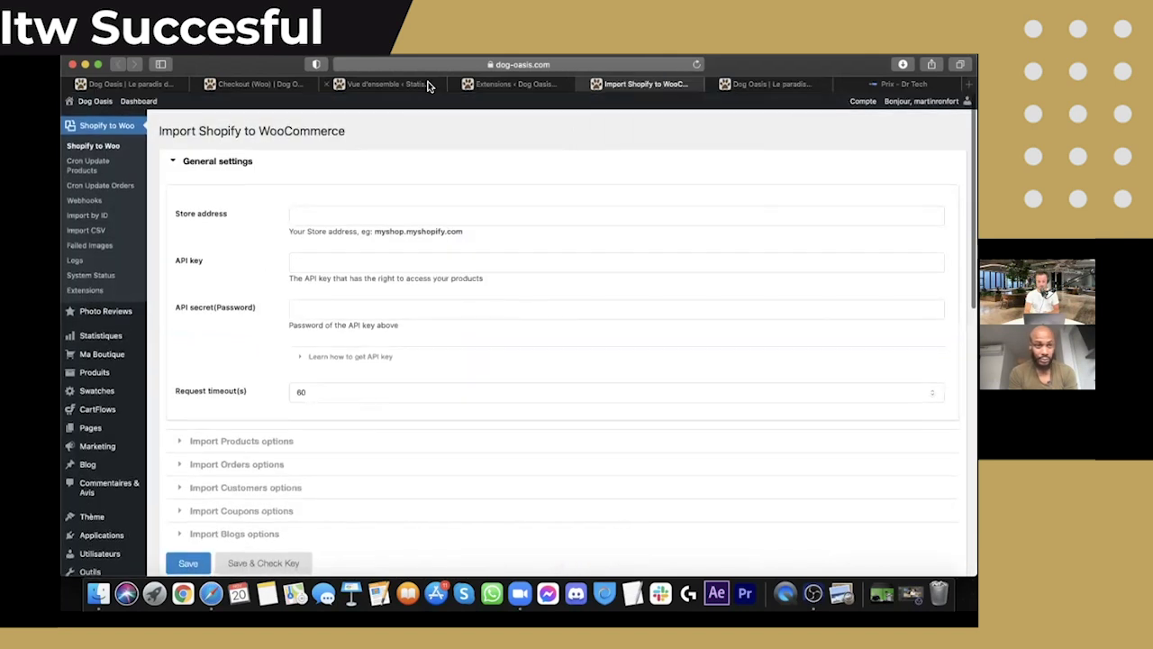
click(513, 84)
key(ctrl+f)
text(shop)
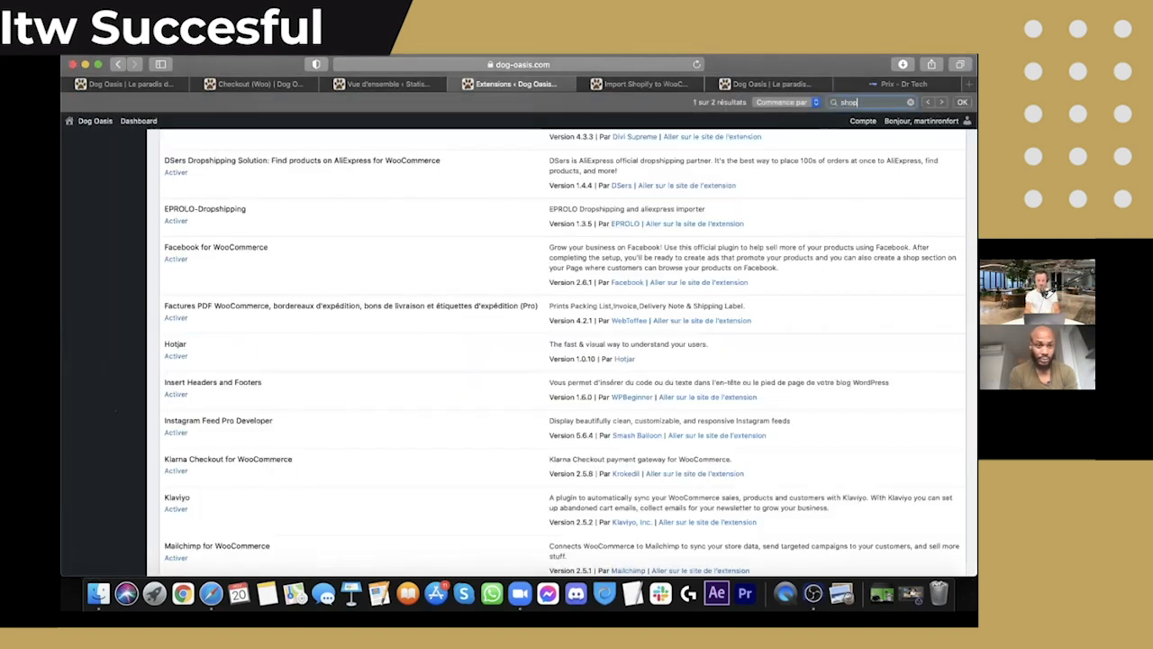
text(ly)
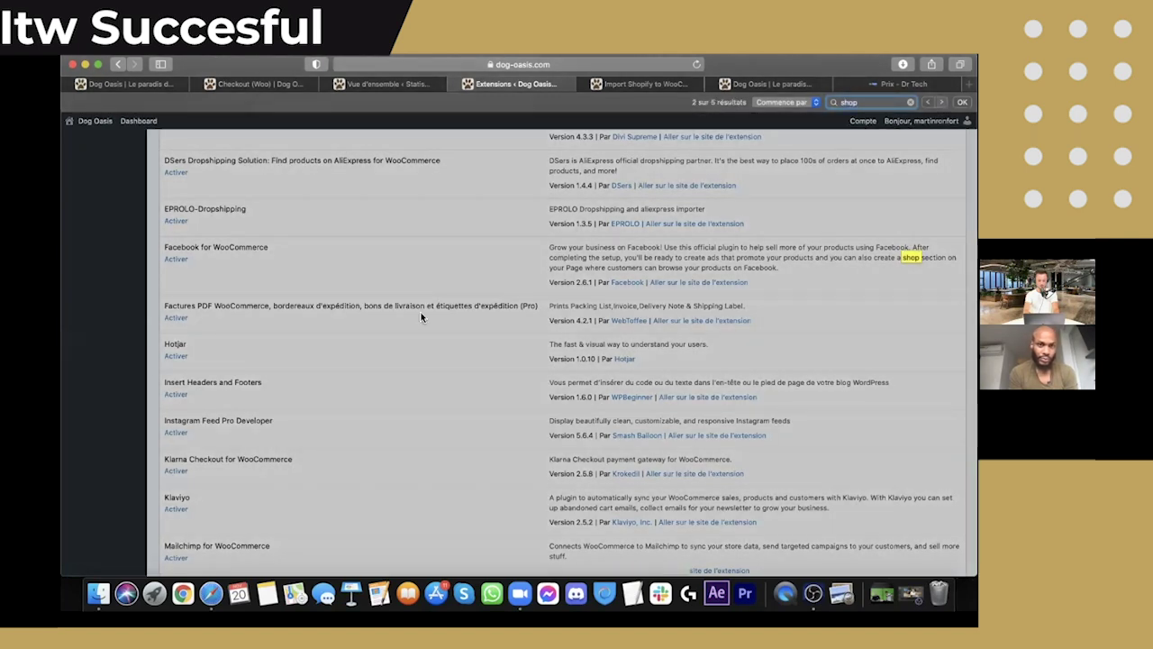
key(Return)
click(180, 344)
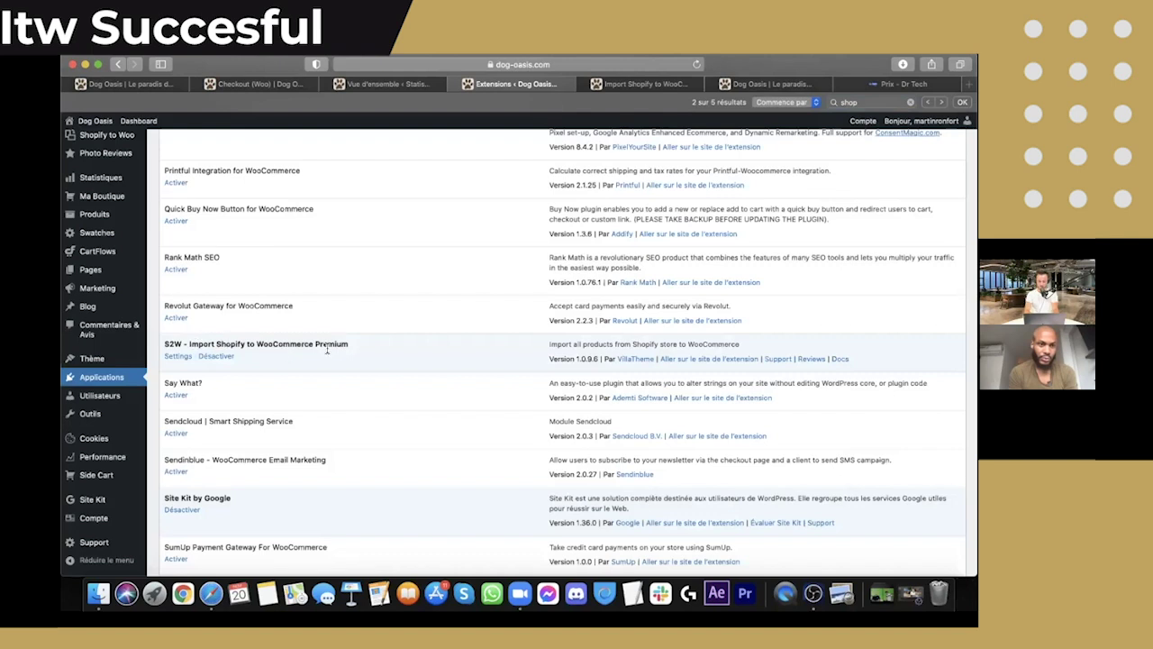
- Examine the Import Shopify to WooCommerce page, covering its store connection fields, import options and the table of importable data types
click(630, 85)
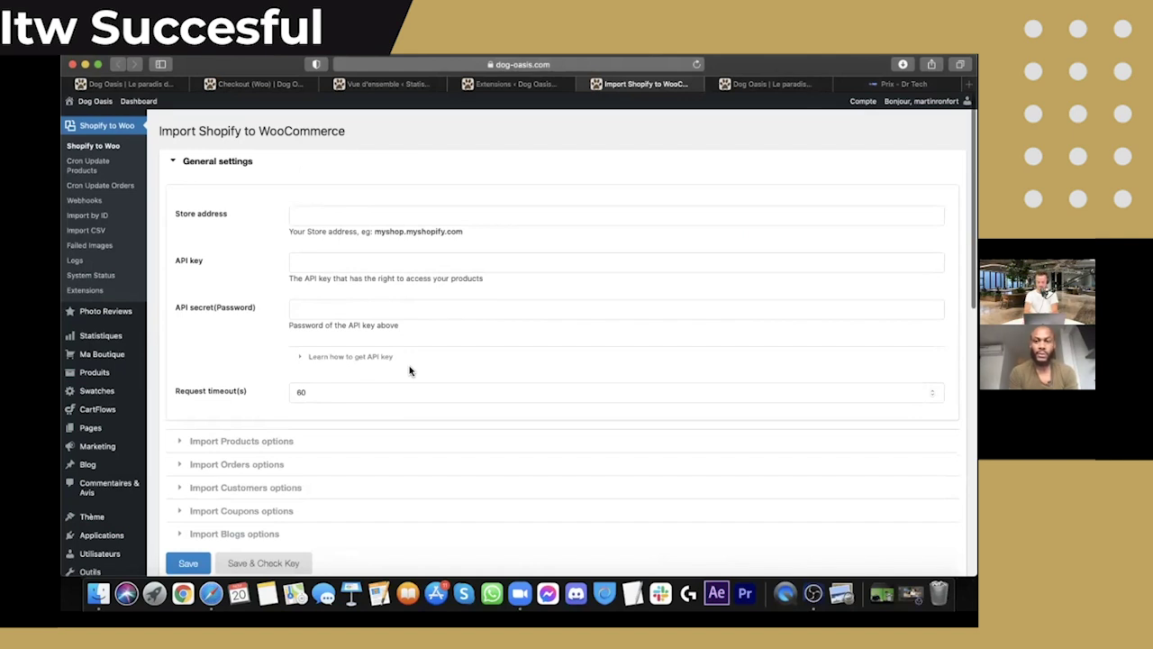
scroll(409, 370, down, 10)
scroll(409, 371, down, 3)
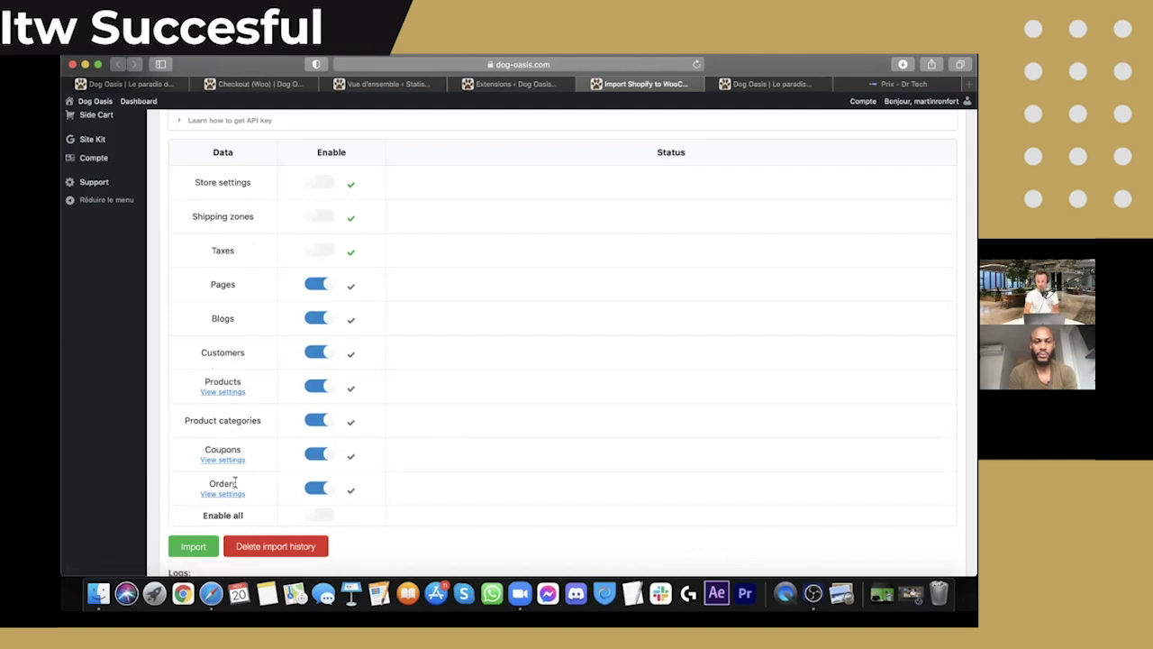
scroll(234, 484, down, 1)
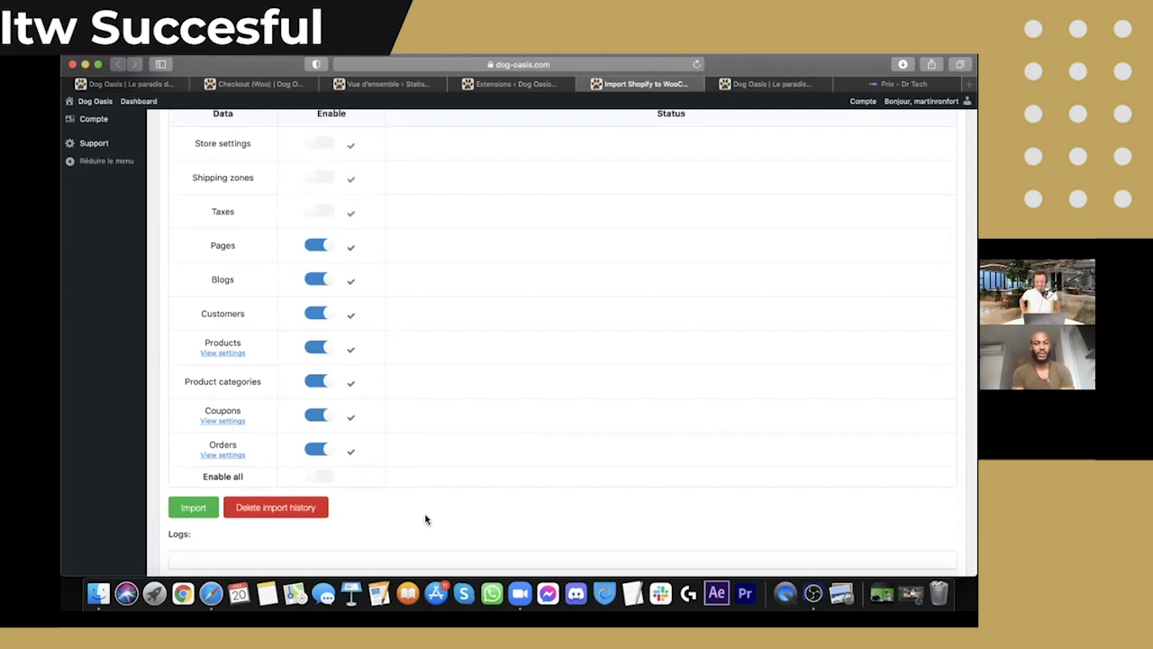
scroll(426, 519, up, 3)
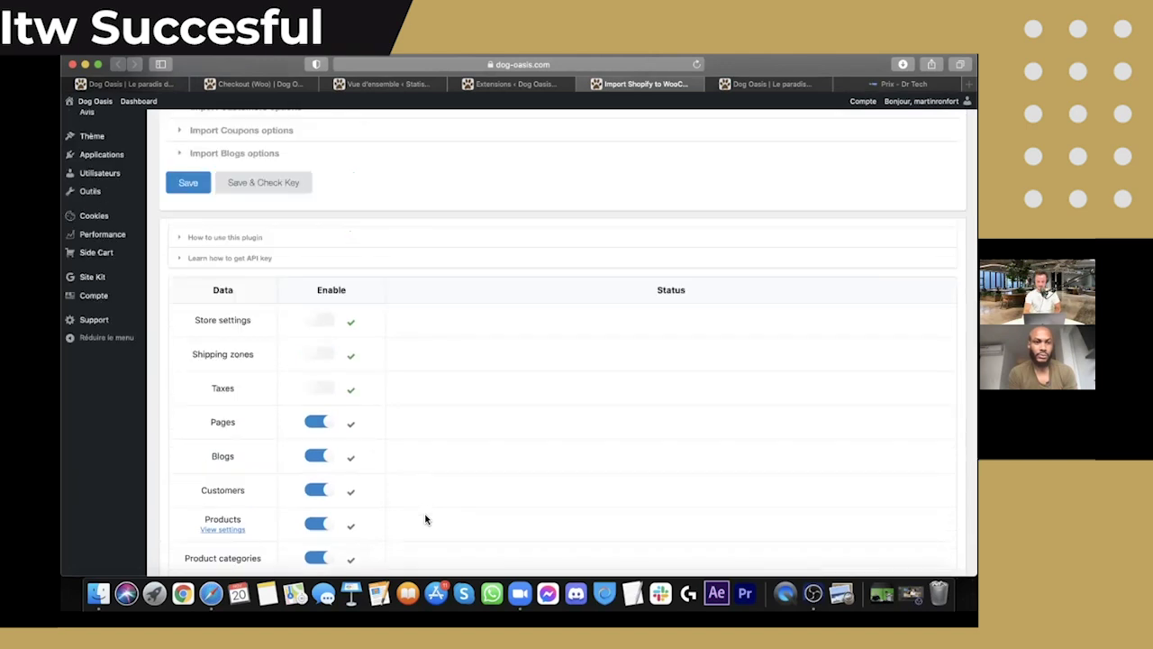
scroll(427, 519, up, 2)
scroll(427, 519, up, 4)
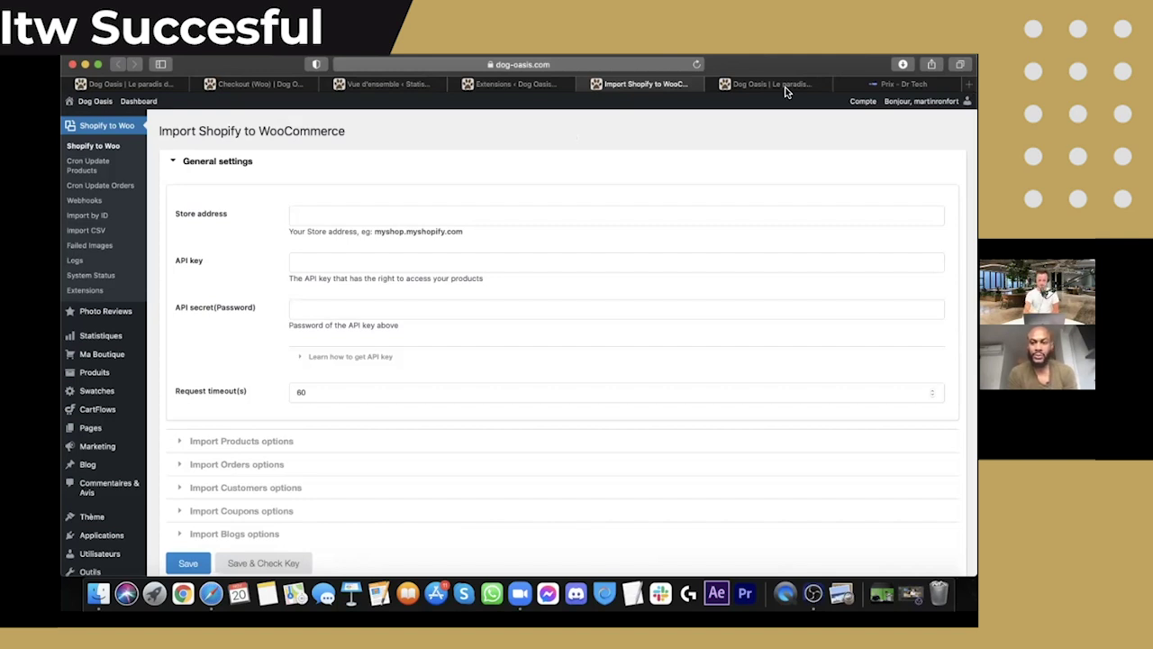
scroll(570, 177, up, 2)
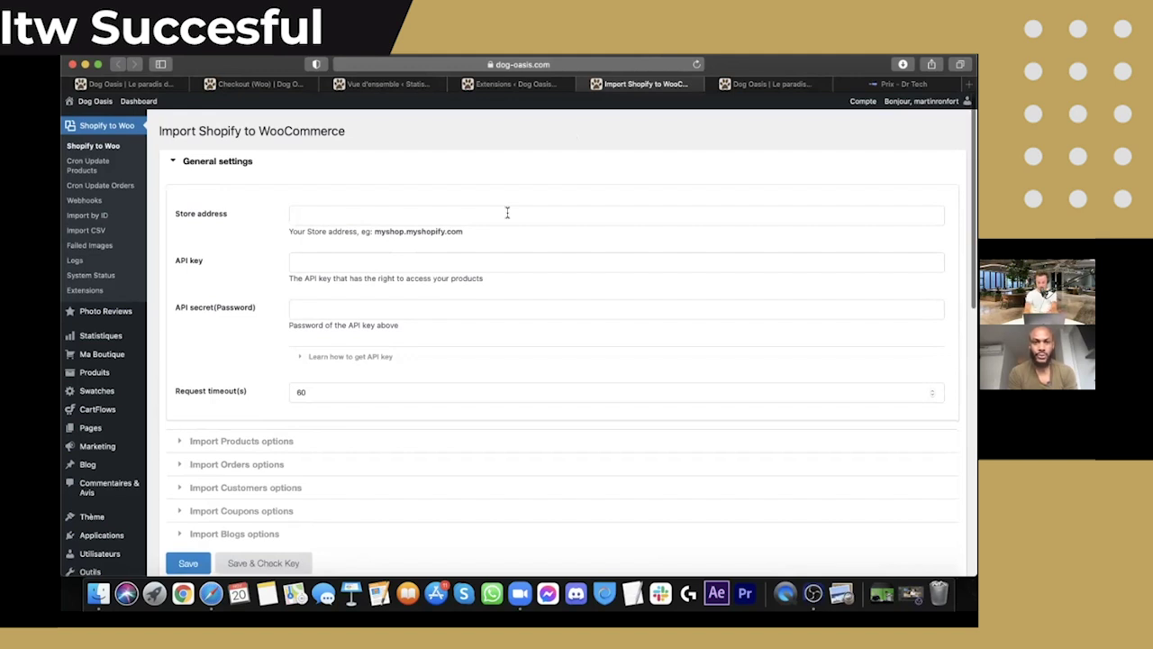
scroll(129, 369, down, 3)
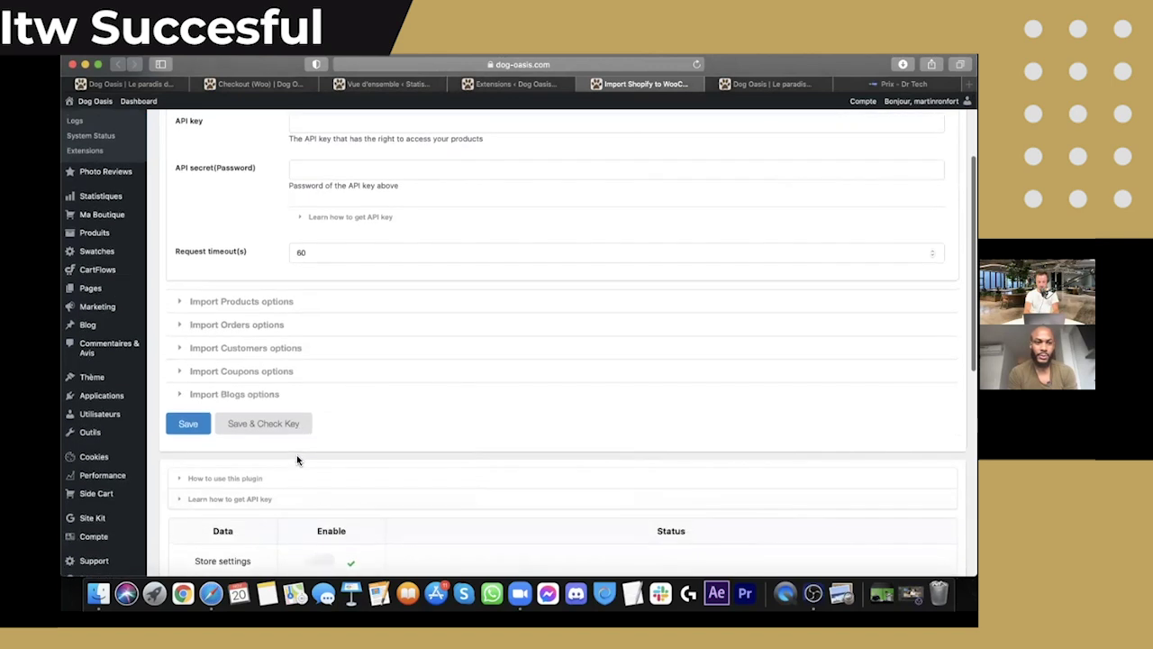
mouse_move(157, 439)
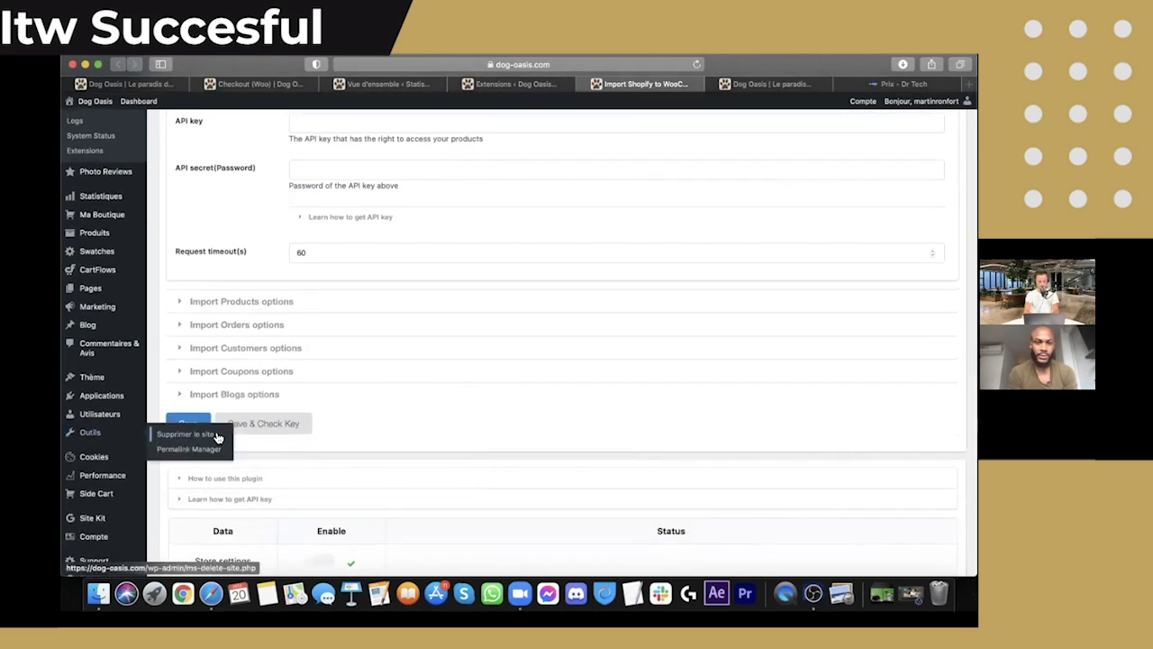
scroll(386, 400, up, 3)
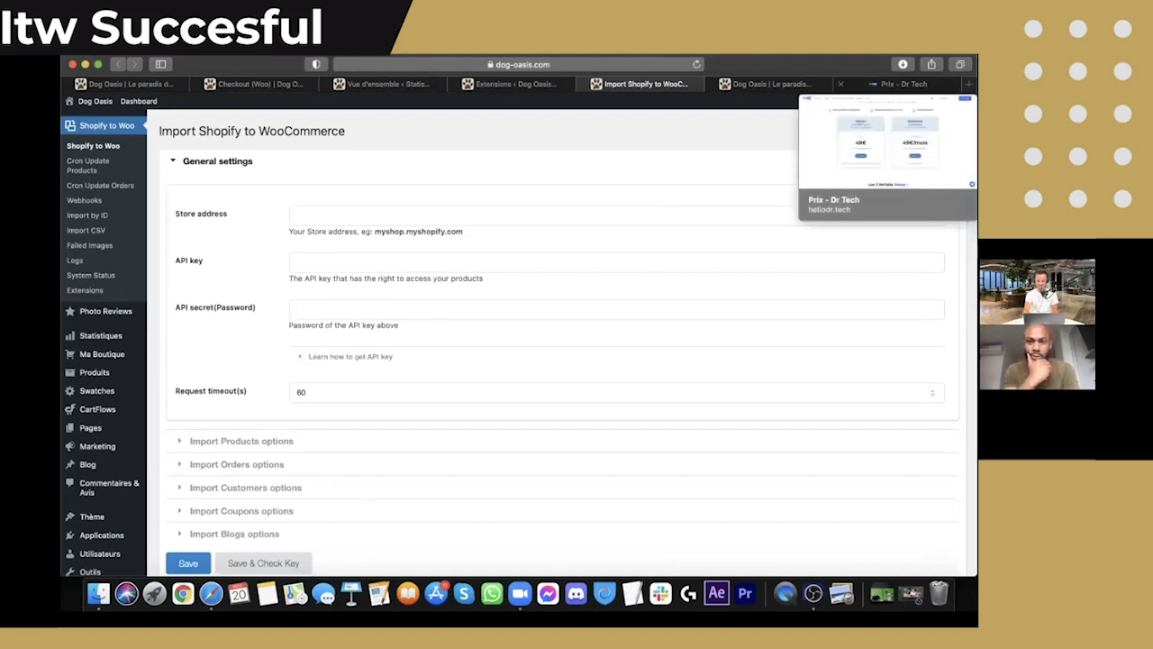
- Open the Dr Tech pricing page and review the Starter and Unlimited plans and the general benefits and features included in both
click(901, 84)
scroll(575, 228, up, 2)
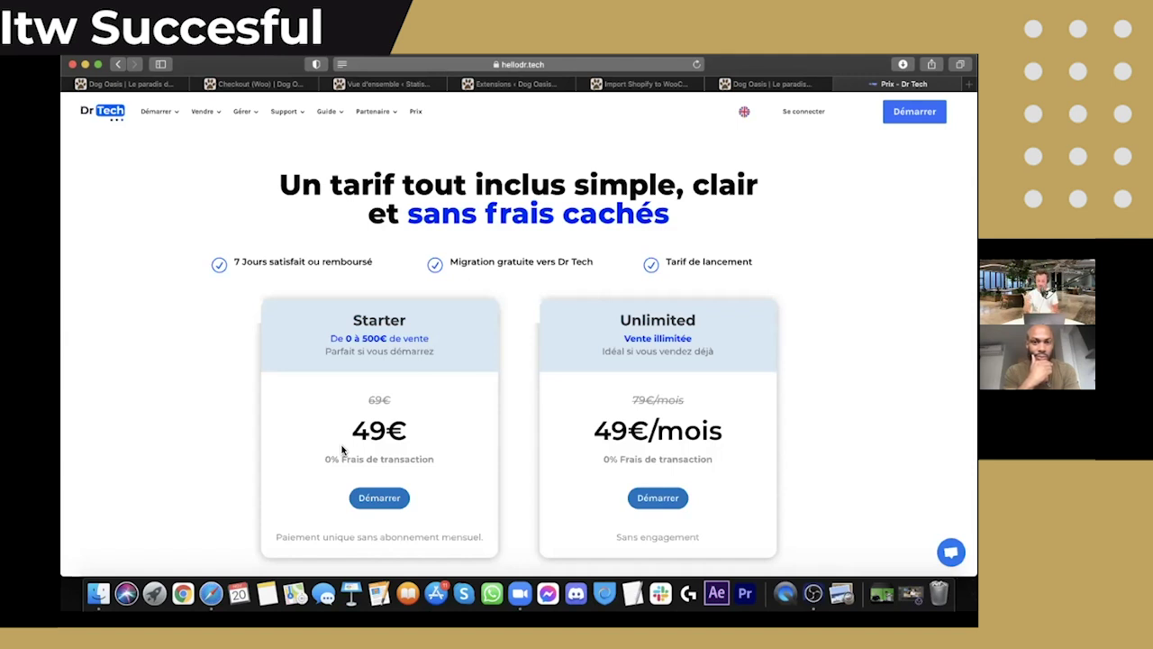
scroll(341, 450, down, 5)
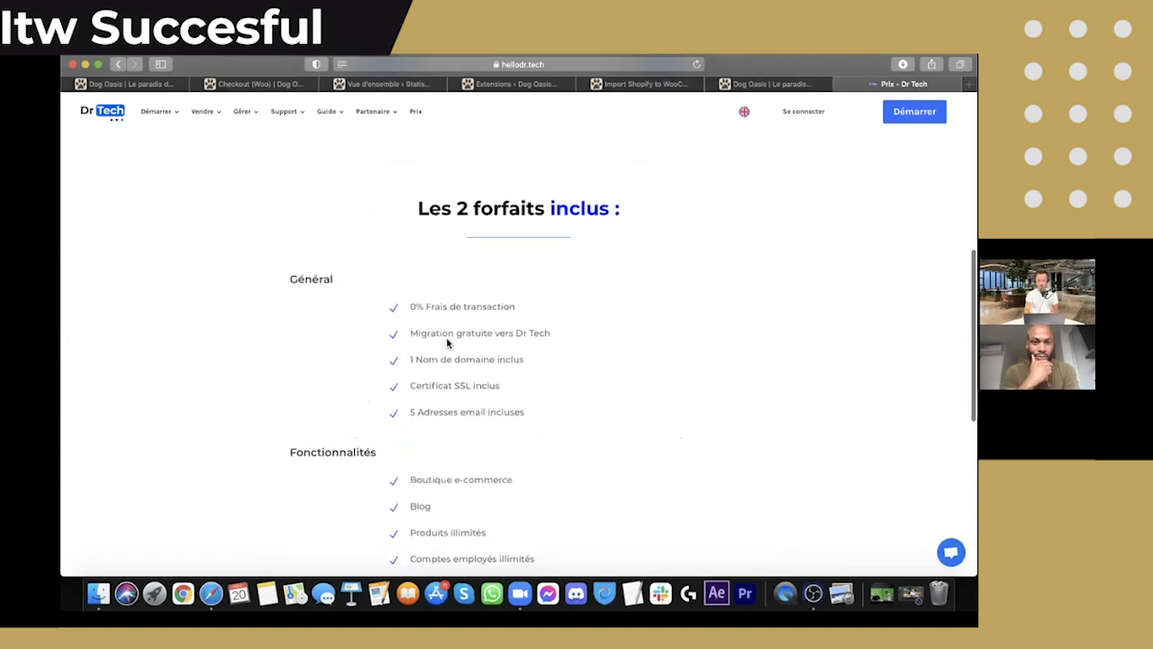
scroll(430, 332, down, 1)
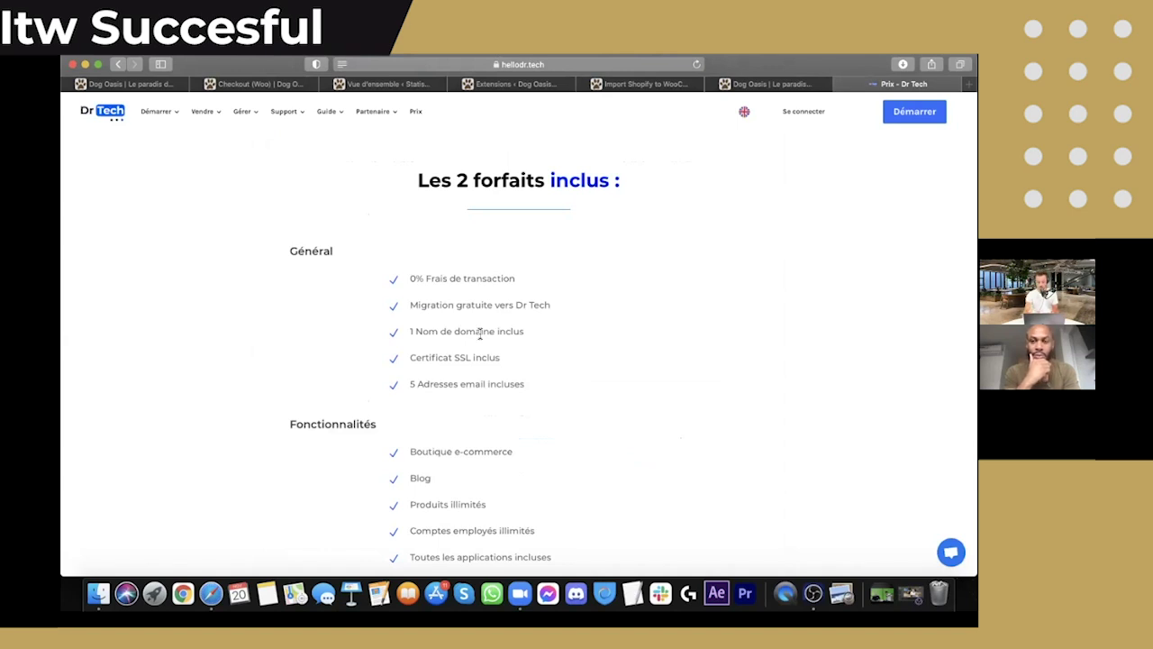
scroll(490, 360, down, 2)
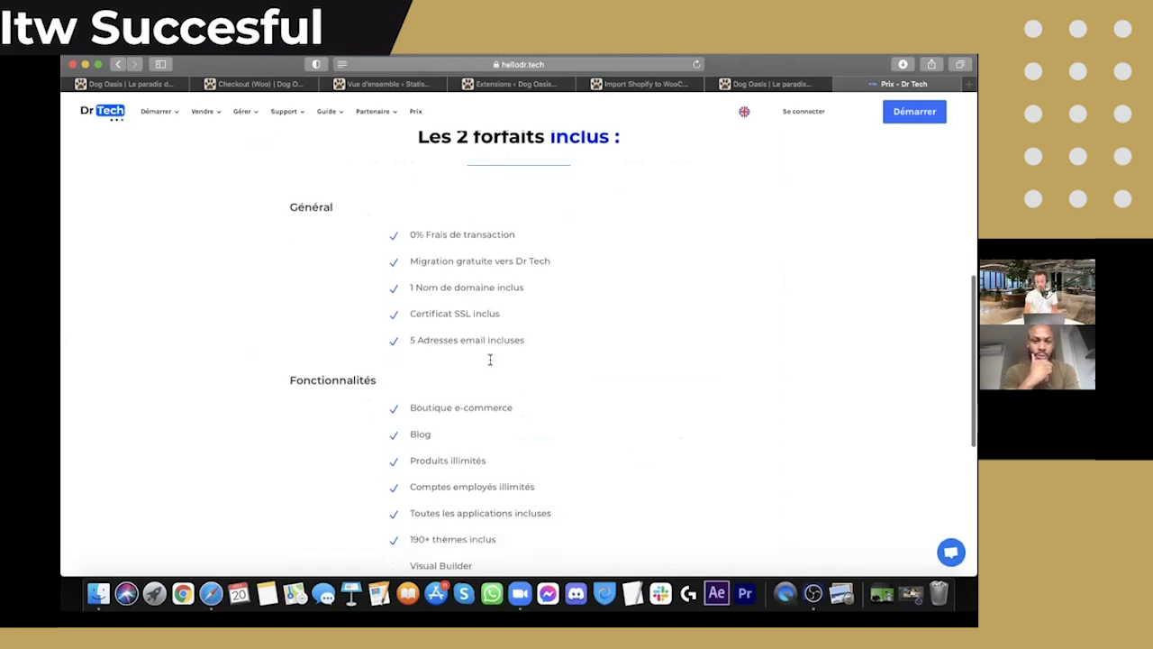
scroll(490, 363, down, 2)
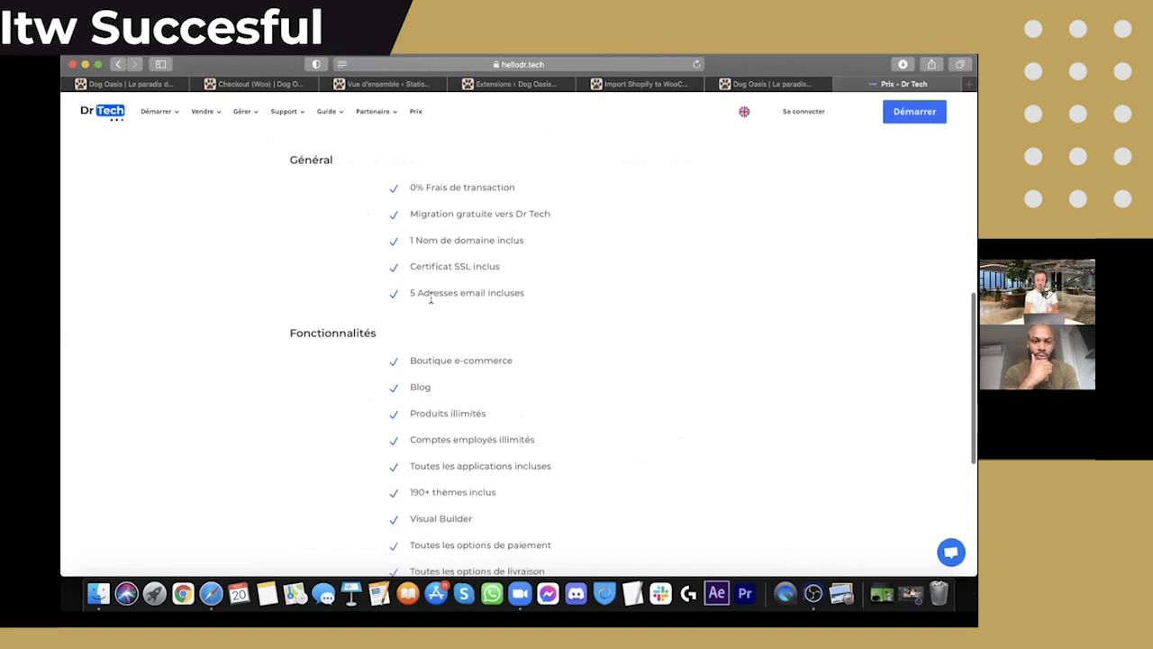